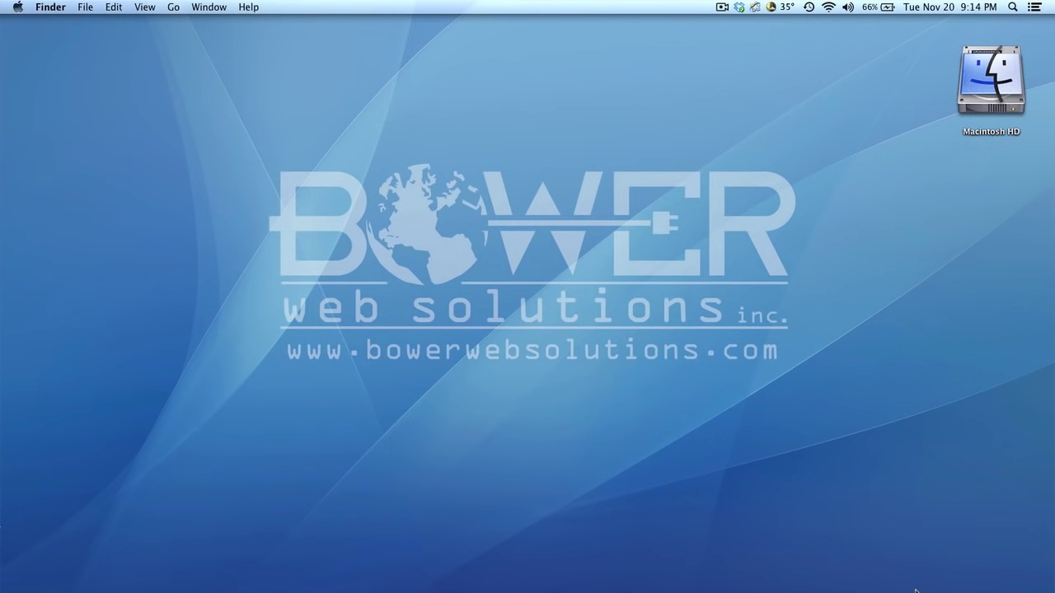
Bring Photoshop forward and confirm original.jpg is 1600 × 1200 pixels at 300 pixels/inch
{"action": "mouse_move", "coordinate": [915, 590]}
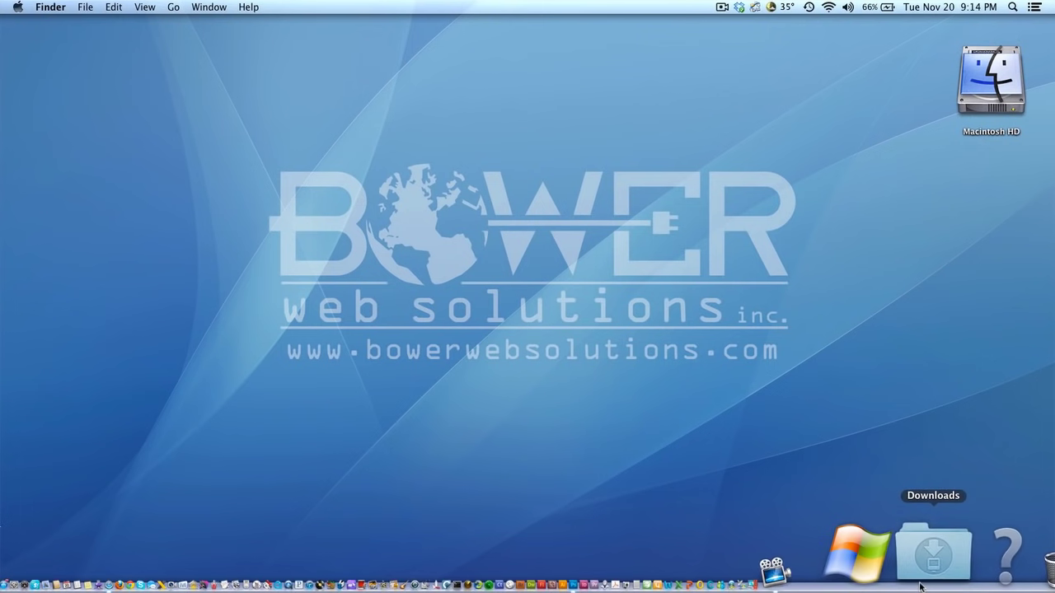
{"action": "key", "text": "super+Tab"}
{"action": "key", "text": "super+Tab"}
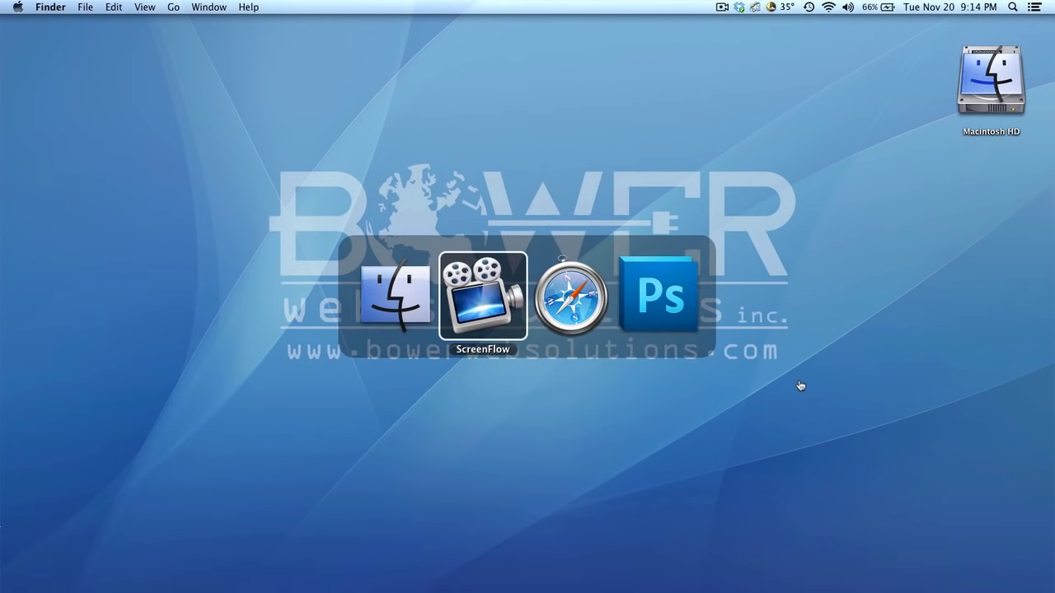
{"action": "key", "text": "super+Tab"}
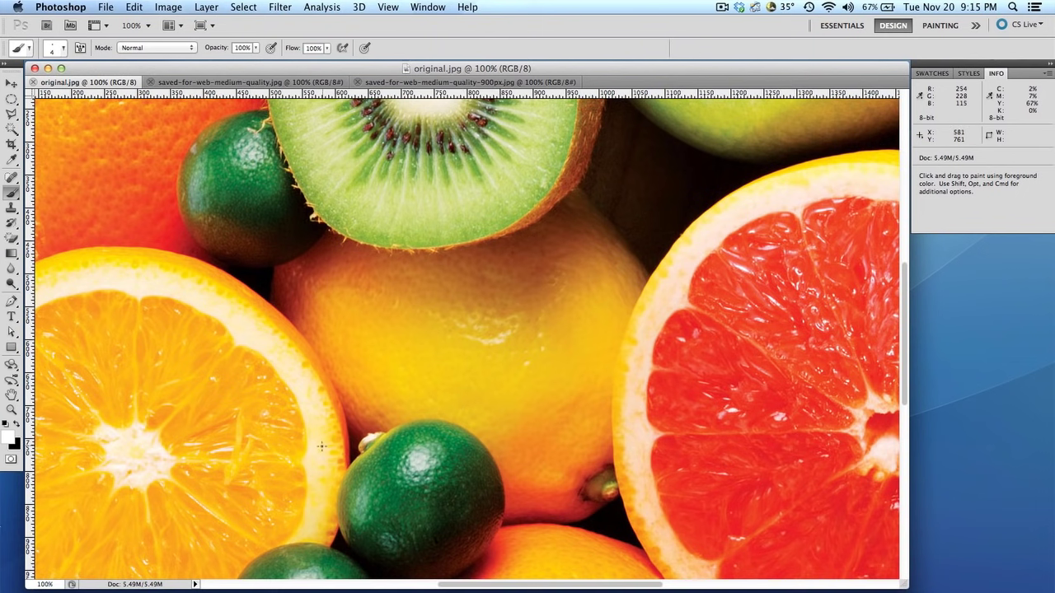
{"action": "left_click", "coordinate": [143, 585], "text": "alt"}
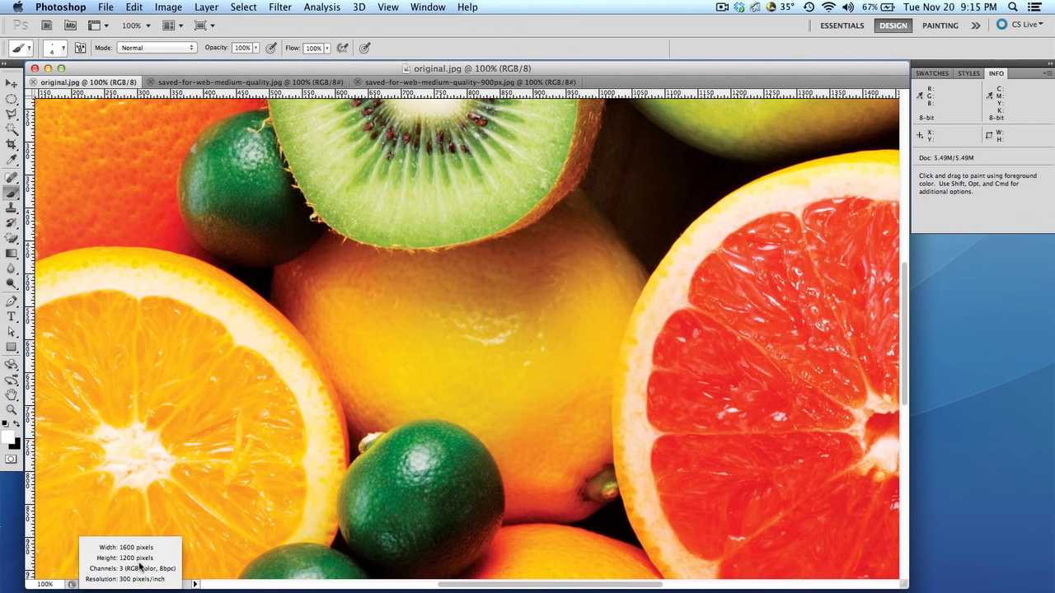
{"action": "left_click_drag", "start_coordinate": [140, 568], "coordinate": [420, 500]}
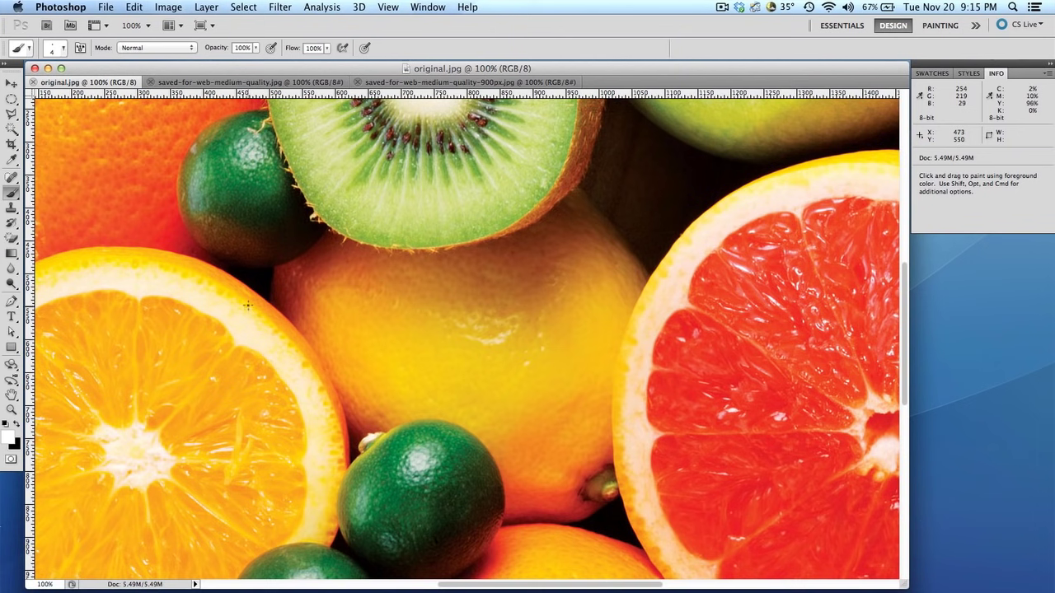
{"action": "left_click", "coordinate": [108, 6]}
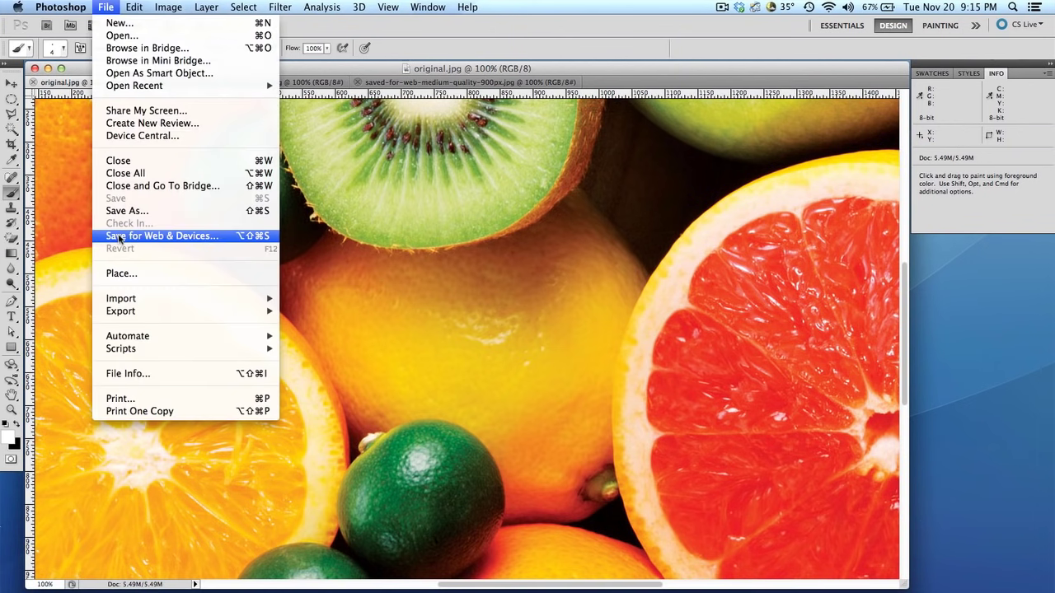
Review the JPEG Medium Save for Web settings, cancel, and switch to saved-for-web-medium-quality.jpg
{"action": "left_click", "coordinate": [119, 236]}
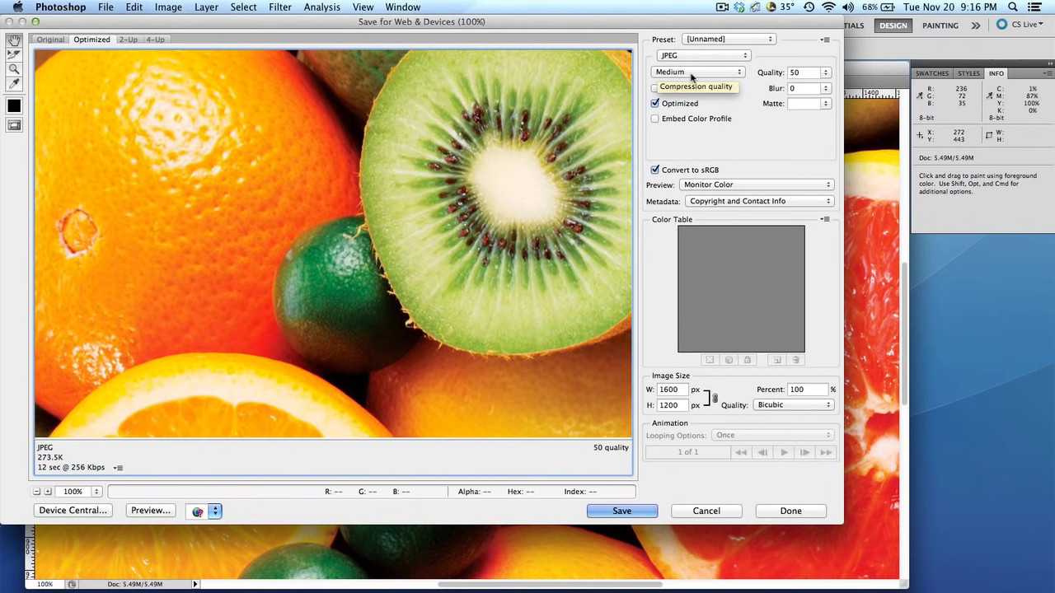
{"action": "left_click", "coordinate": [706, 511]}
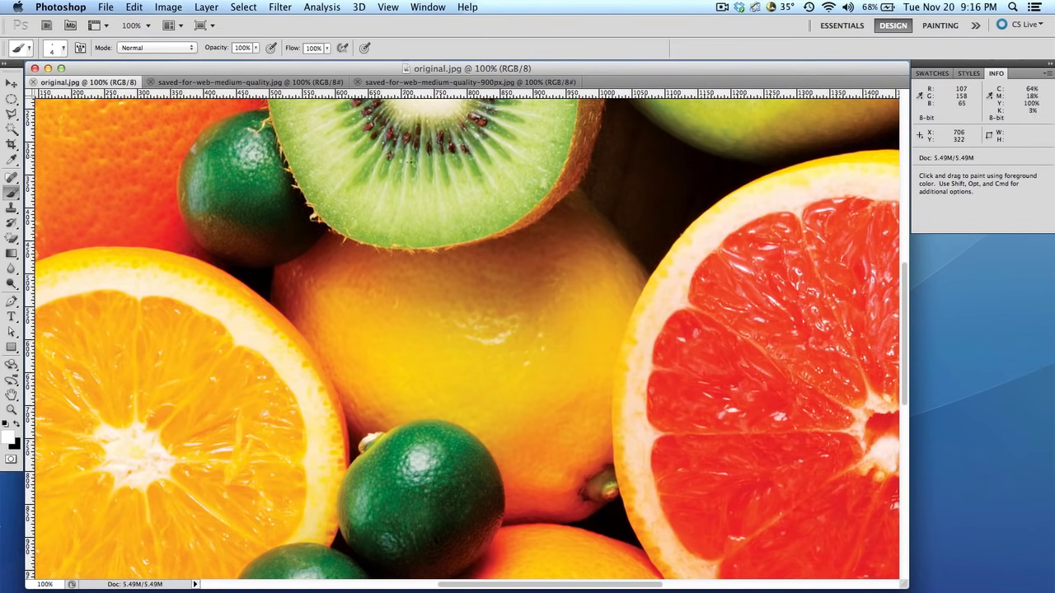
{"action": "left_click", "coordinate": [246, 84]}
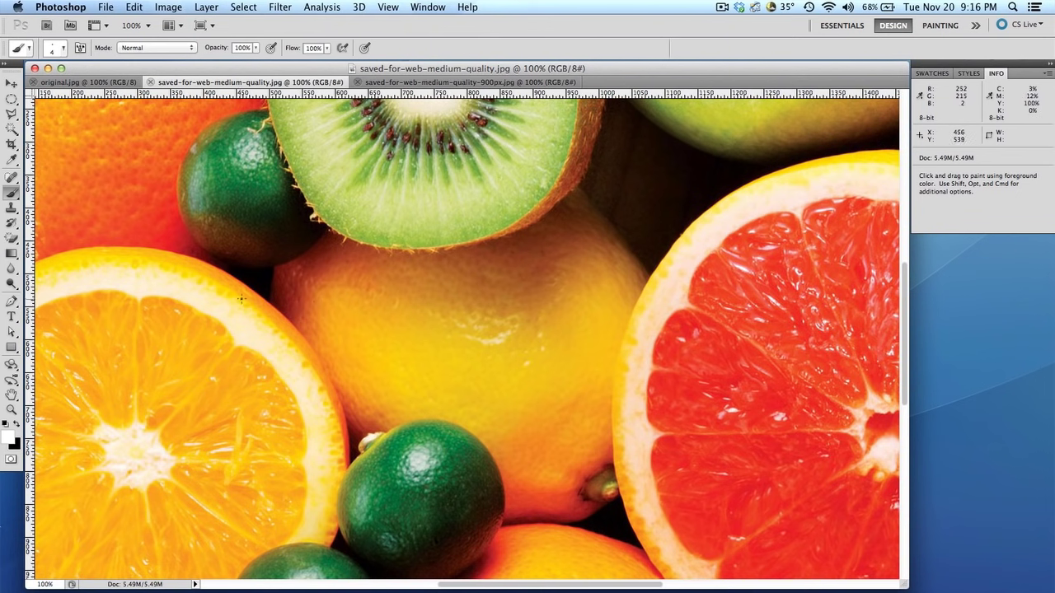
Preview a 900-pixel width (900 × 675) in Image Size, cancel, and show the 900px document
{"action": "left_click", "coordinate": [176, 6]}
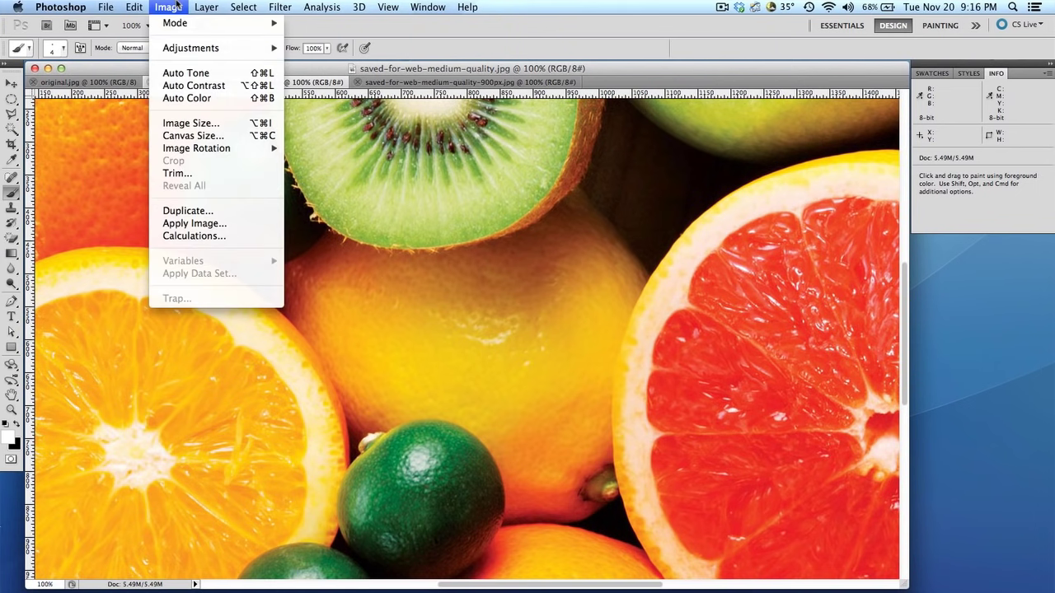
{"action": "left_click", "coordinate": [189, 125]}
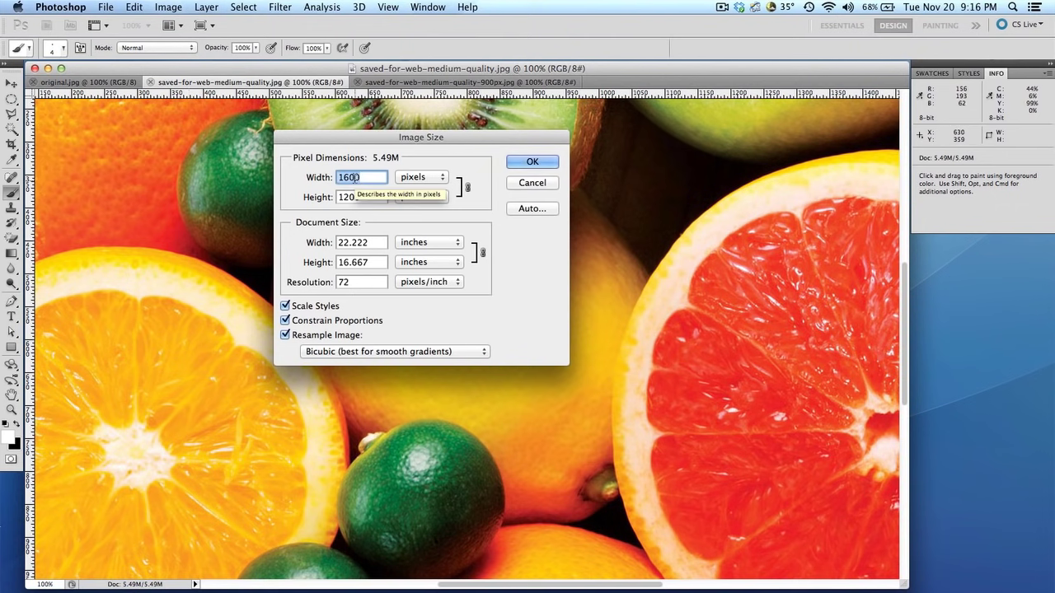
{"action": "type", "text": "900"}
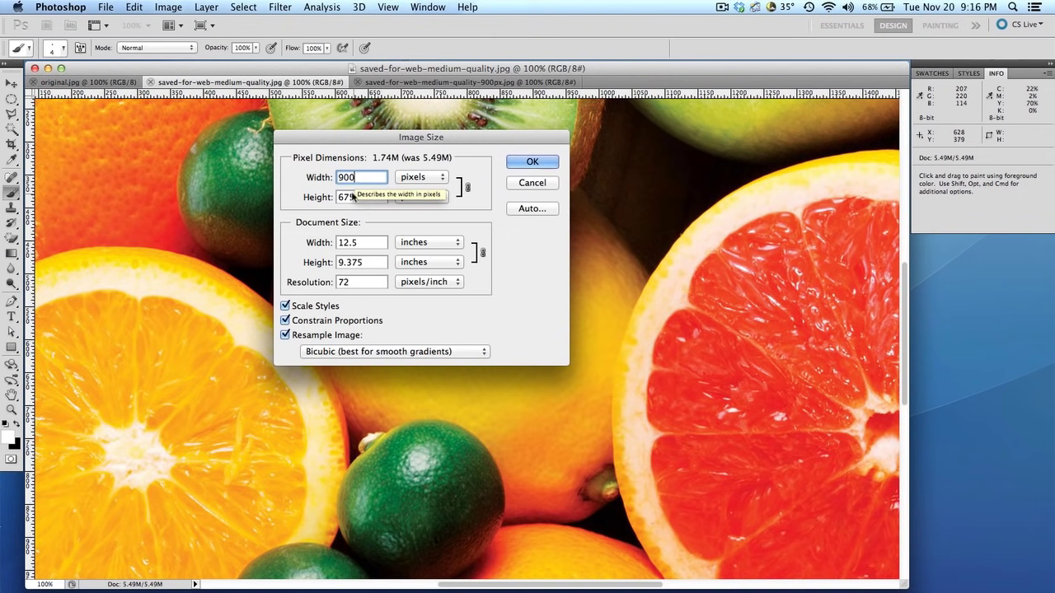
{"action": "left_click", "coordinate": [550, 183]}
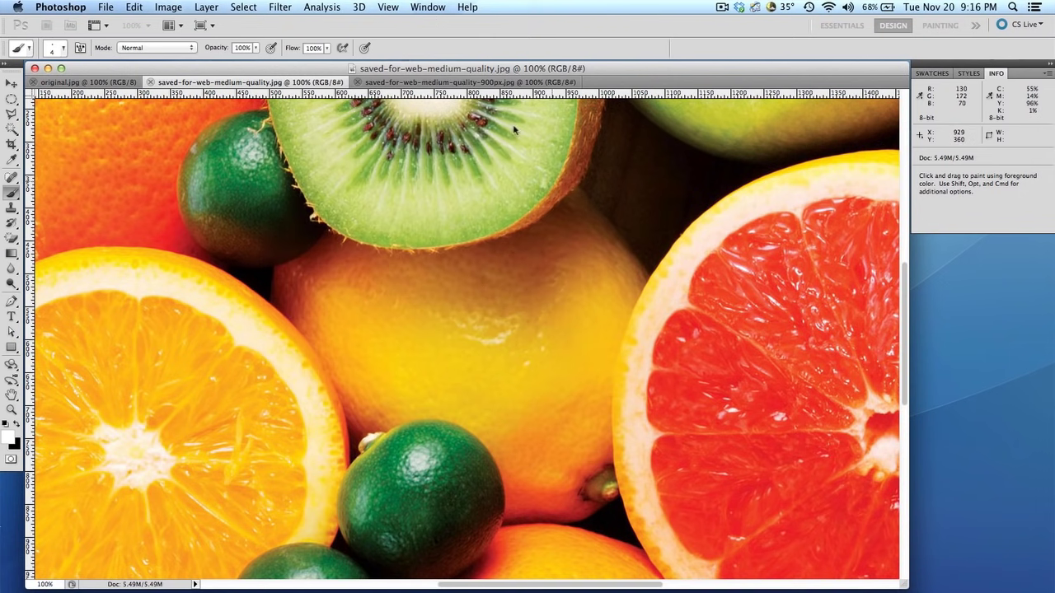
{"action": "left_click", "coordinate": [464, 83]}
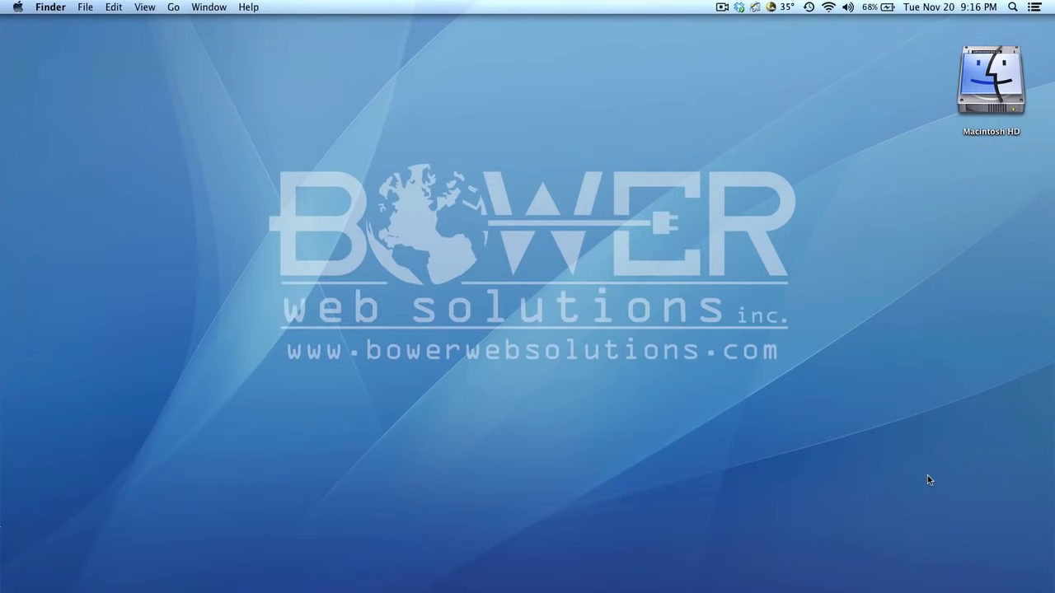
Check the Downloads stack options, then place the Finder Images folder window slightly left
{"action": "mouse_move", "coordinate": [832, 589]}
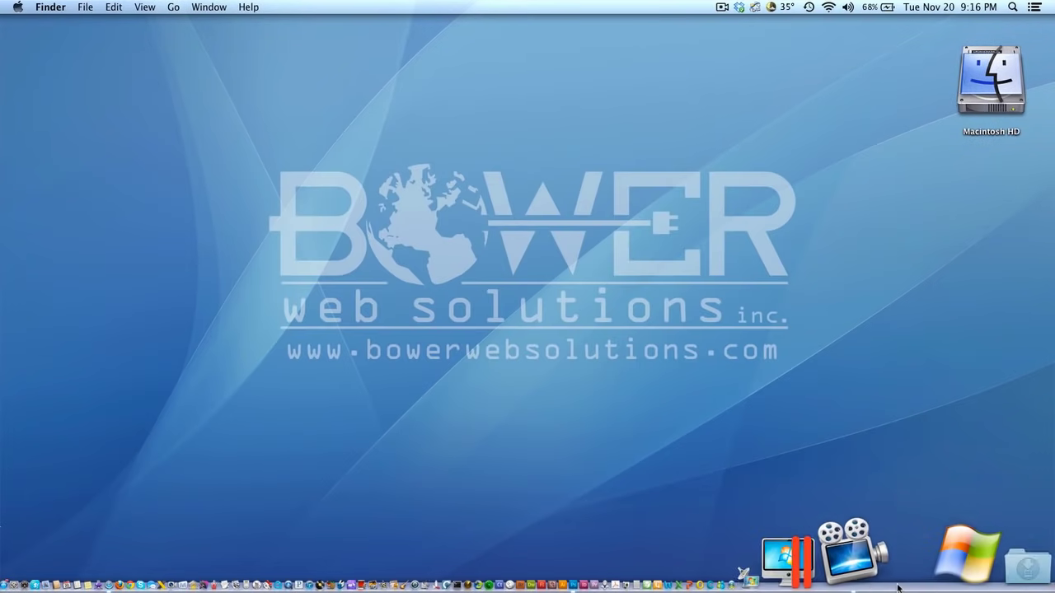
{"action": "right_click", "coordinate": [920, 581]}
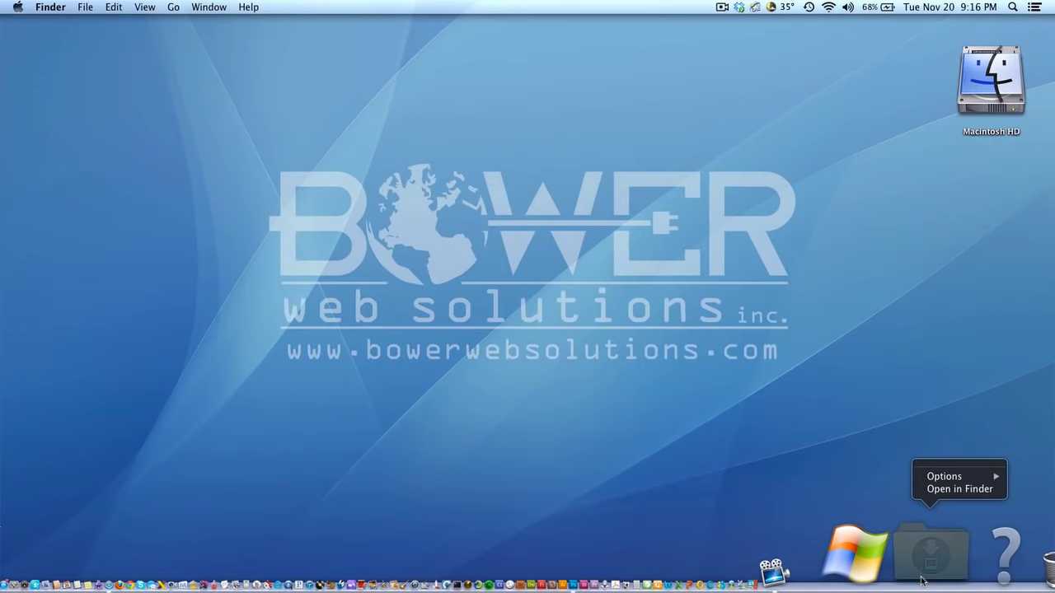
{"action": "left_click", "coordinate": [843, 412]}
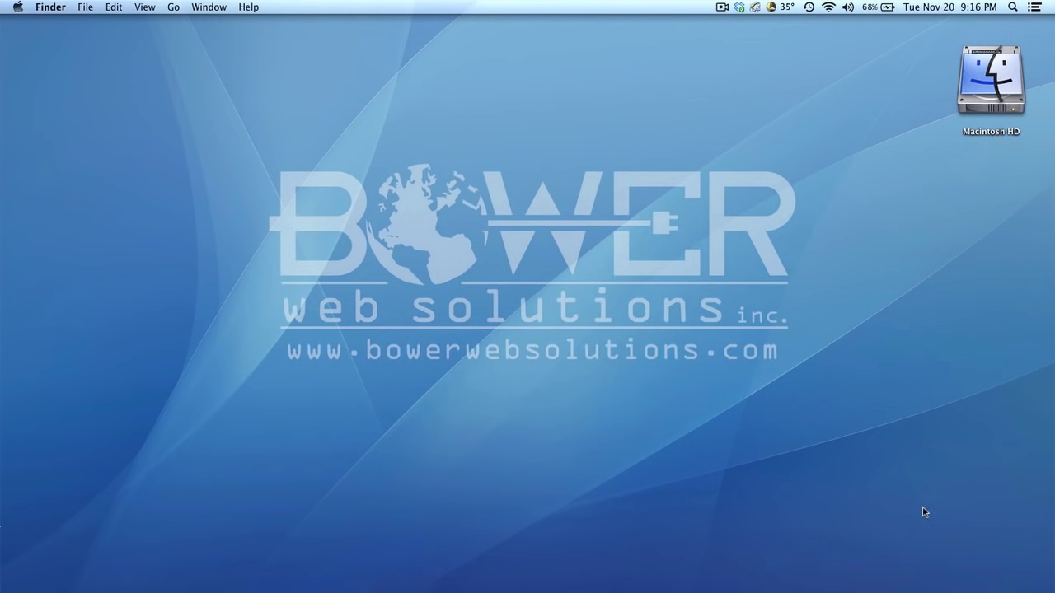
{"action": "mouse_move", "coordinate": [948, 589]}
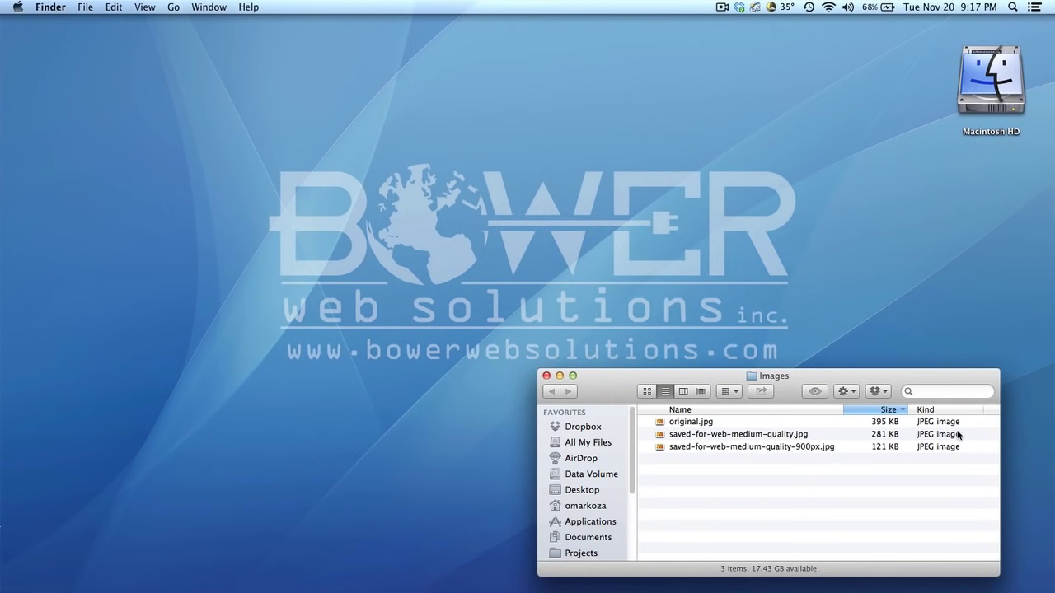
{"action": "left_click_drag", "start_coordinate": [909, 381], "coordinate": [825, 375]}
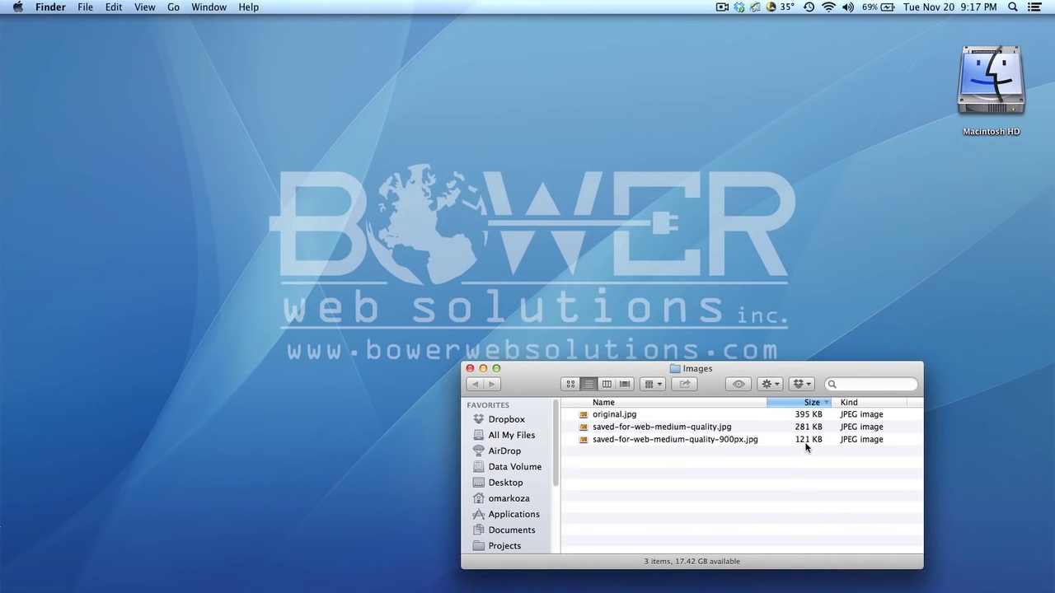
{"action": "key", "text": "alt"}
Return to the PicResize page, open and cancel its file chooser, then bring the Images window forward
{"action": "key", "text": "super+Tab"}
{"action": "key", "text": "super+Tab"}
{"action": "key", "text": "super+Tab"}
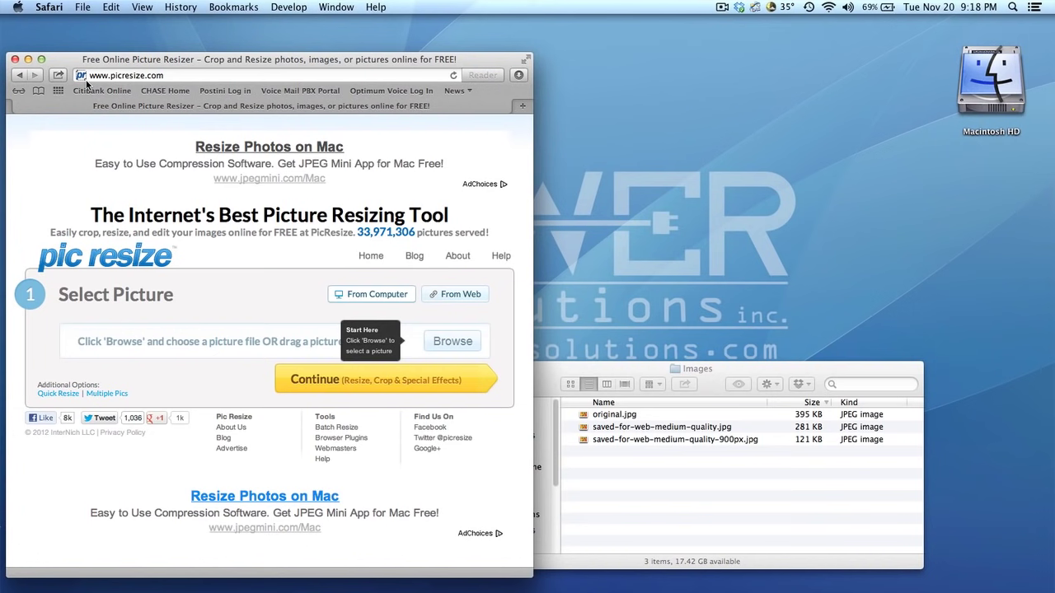
{"action": "left_click", "coordinate": [91, 75]}
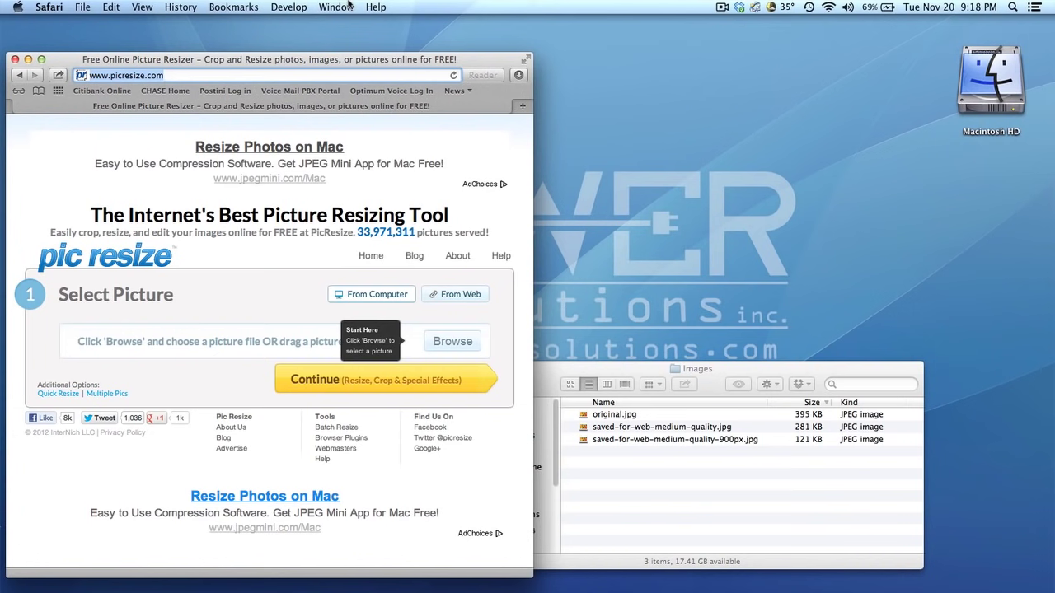
{"action": "left_click", "coordinate": [60, 488]}
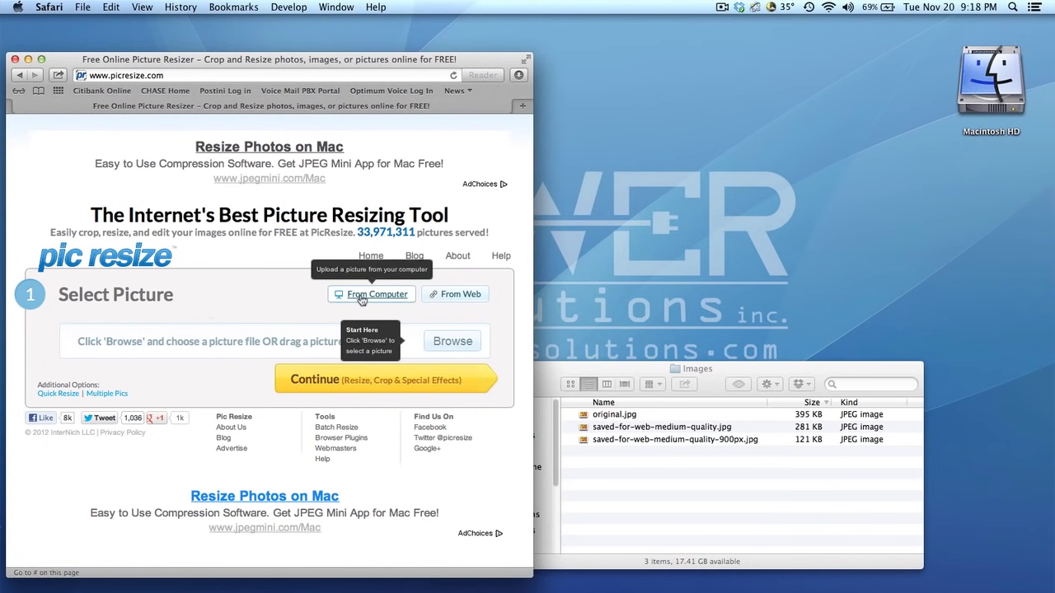
{"action": "key", "text": "super"}
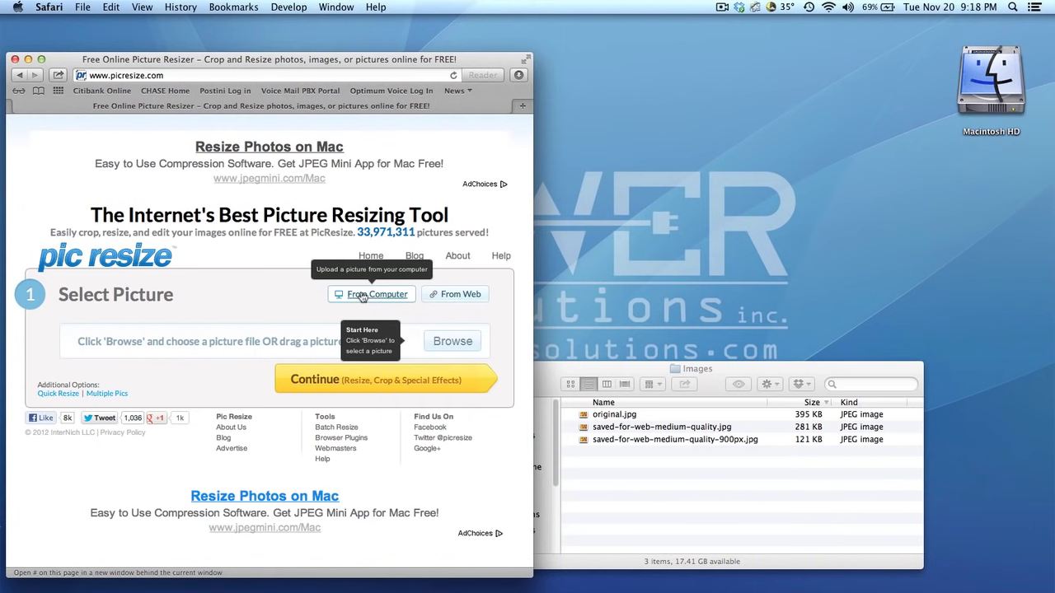
{"action": "left_click", "coordinate": [455, 345]}
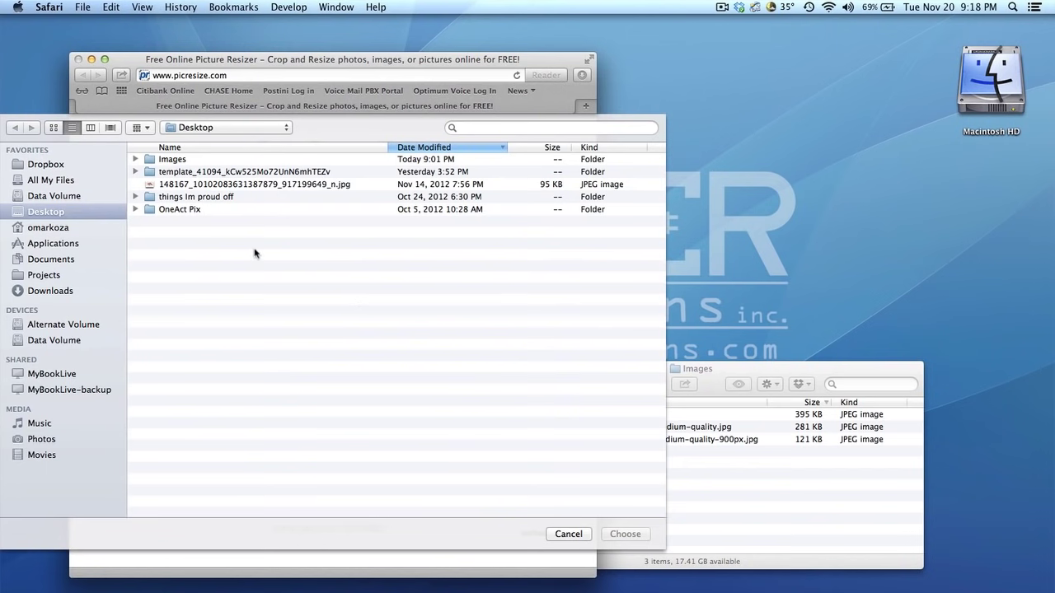
{"action": "left_click", "coordinate": [568, 535]}
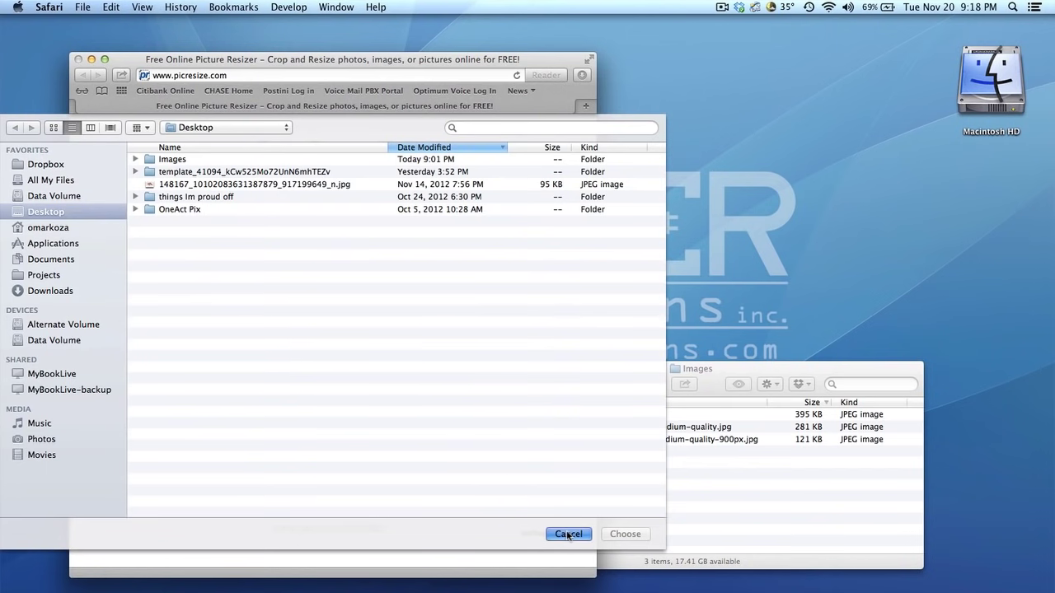
{"action": "left_click", "coordinate": [633, 523]}
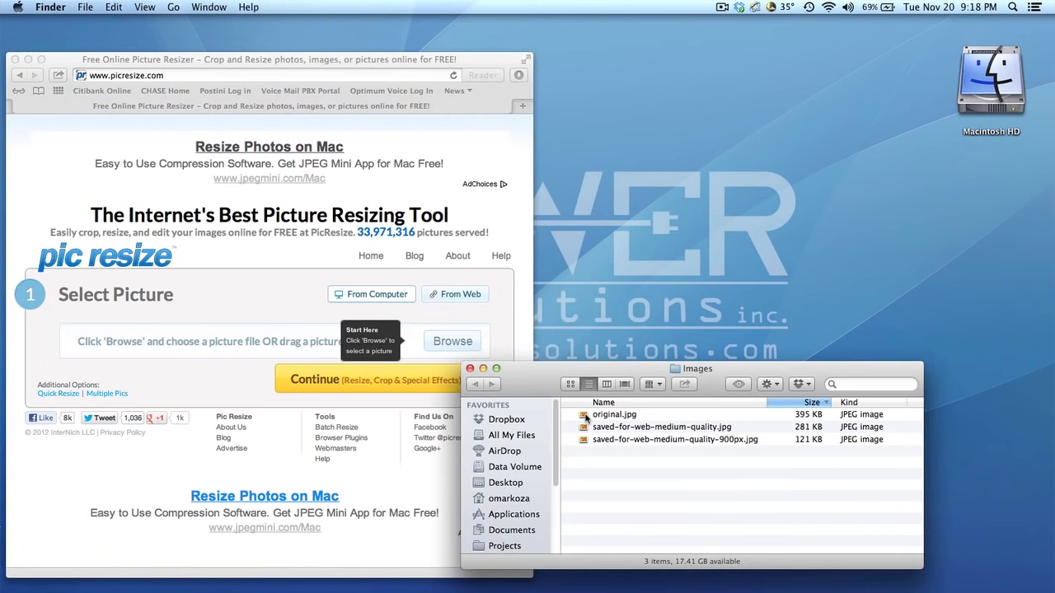
Drop original.jpg onto the PicResize upload area and continue to the Crop and Rotate page
{"action": "left_click_drag", "start_coordinate": [586, 418], "coordinate": [231, 346]}
{"action": "left_click", "coordinate": [244, 380]}
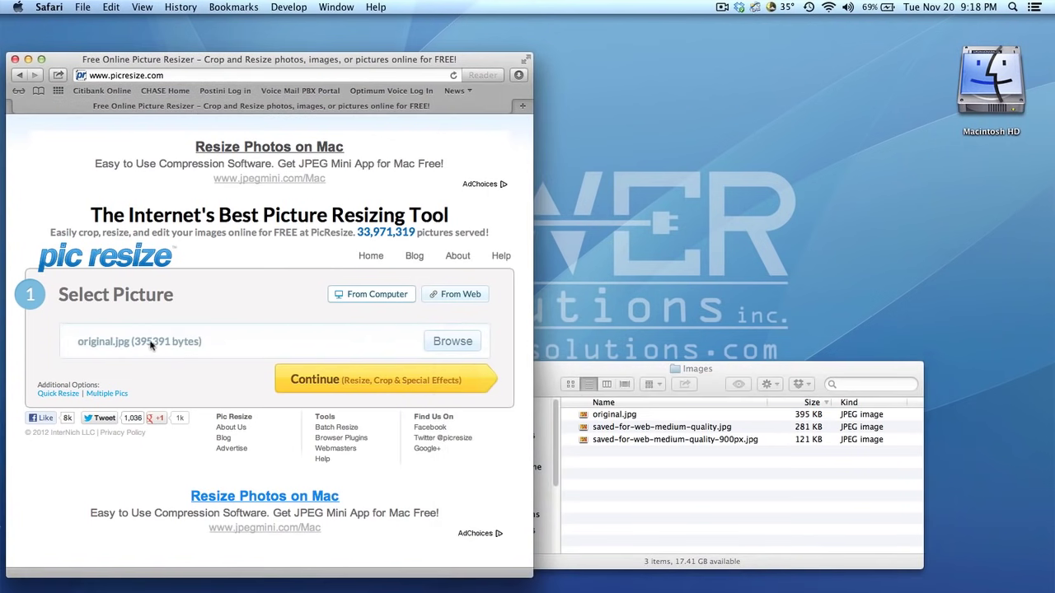
{"action": "left_click", "coordinate": [345, 383]}
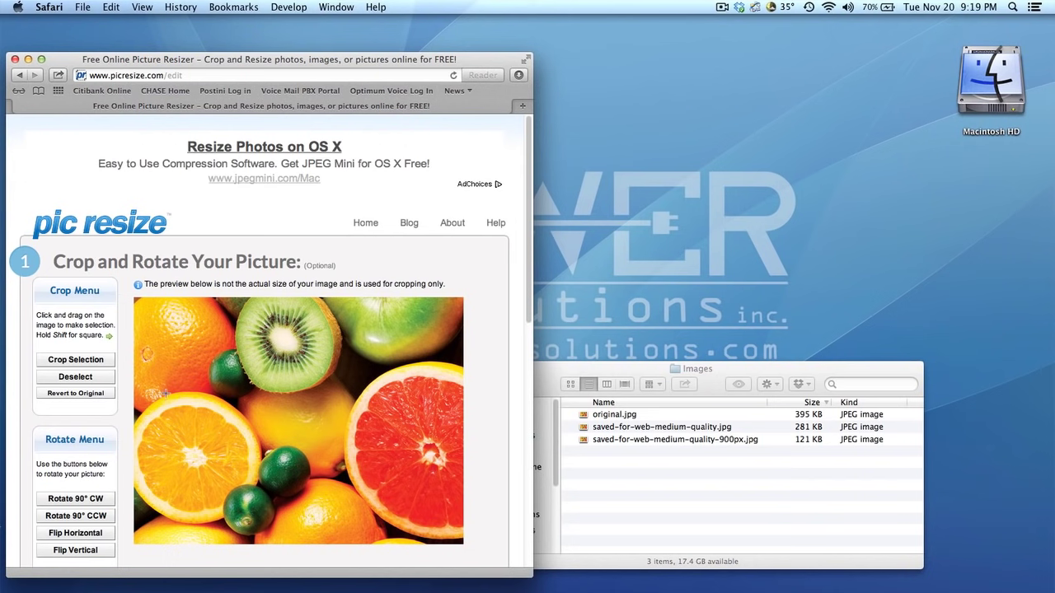
{"action": "left_click_drag", "start_coordinate": [140, 381], "coordinate": [327, 540]}
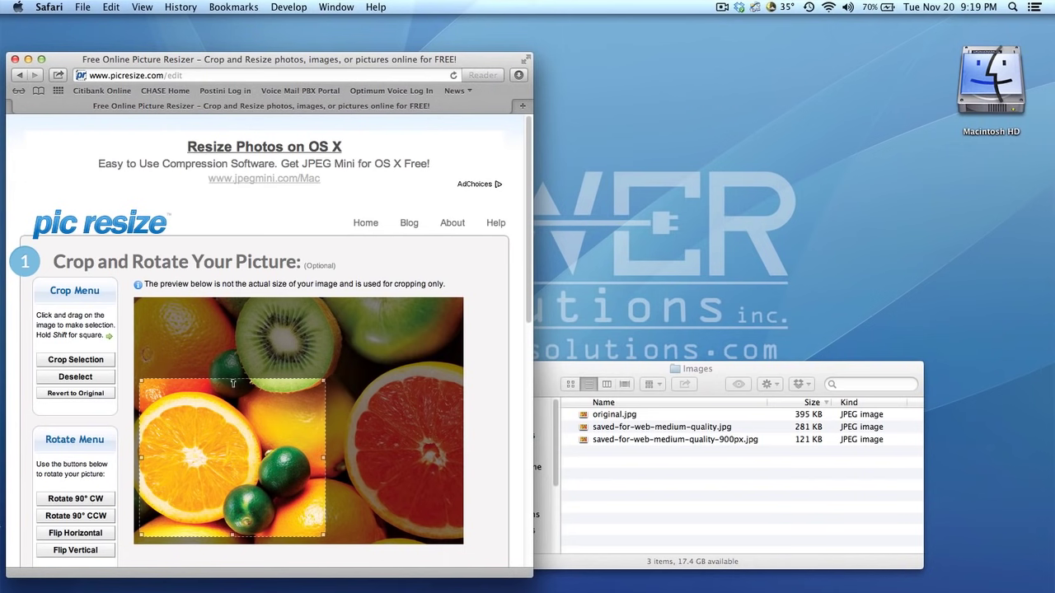
{"action": "left_click_drag", "start_coordinate": [231, 383], "coordinate": [231, 401]}
{"action": "left_click_drag", "start_coordinate": [325, 474], "coordinate": [298, 476]}
{"action": "left_click_drag", "start_coordinate": [231, 535], "coordinate": [230, 521]}
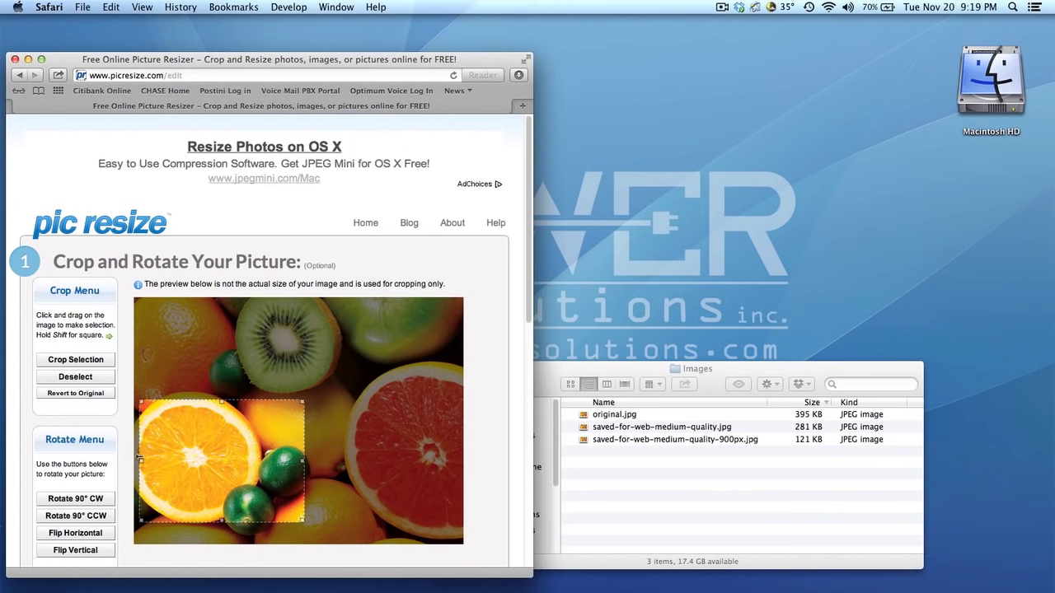
{"action": "left_click_drag", "start_coordinate": [140, 462], "coordinate": [145, 462]}
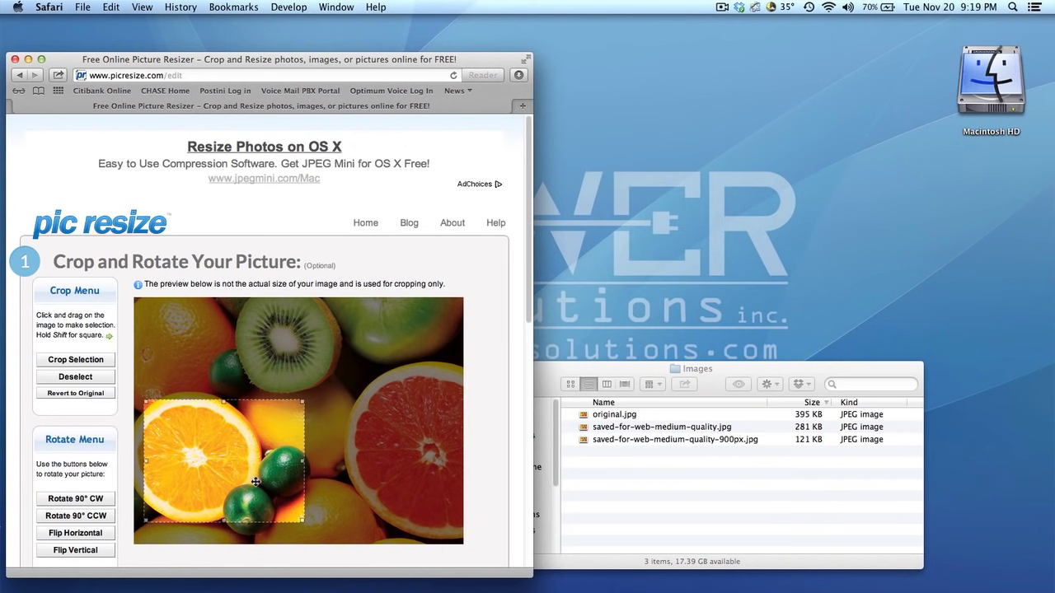
{"action": "left_click", "coordinate": [80, 364]}
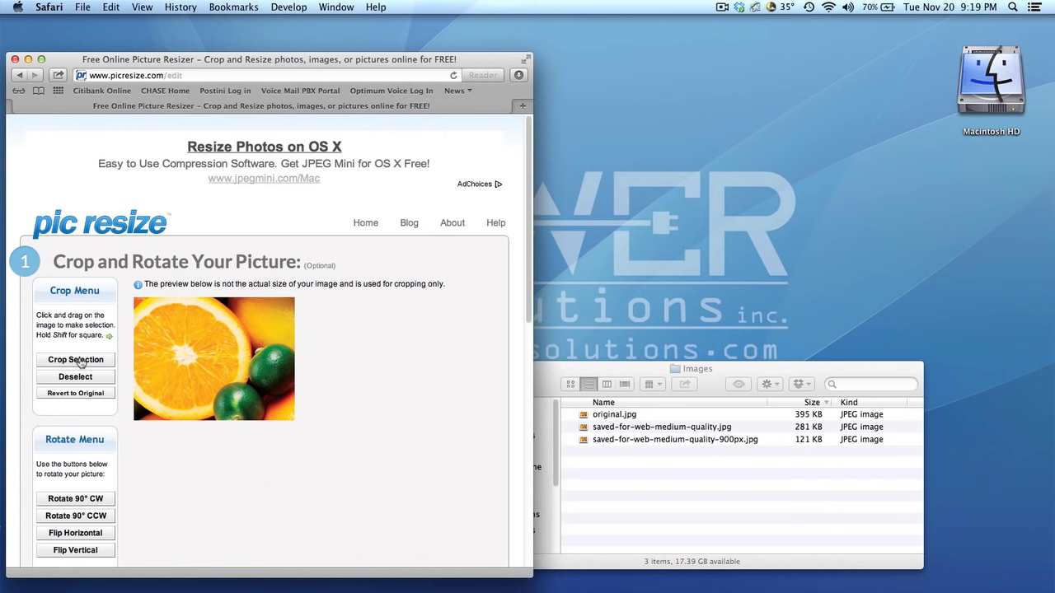
{"action": "left_click", "coordinate": [79, 397]}
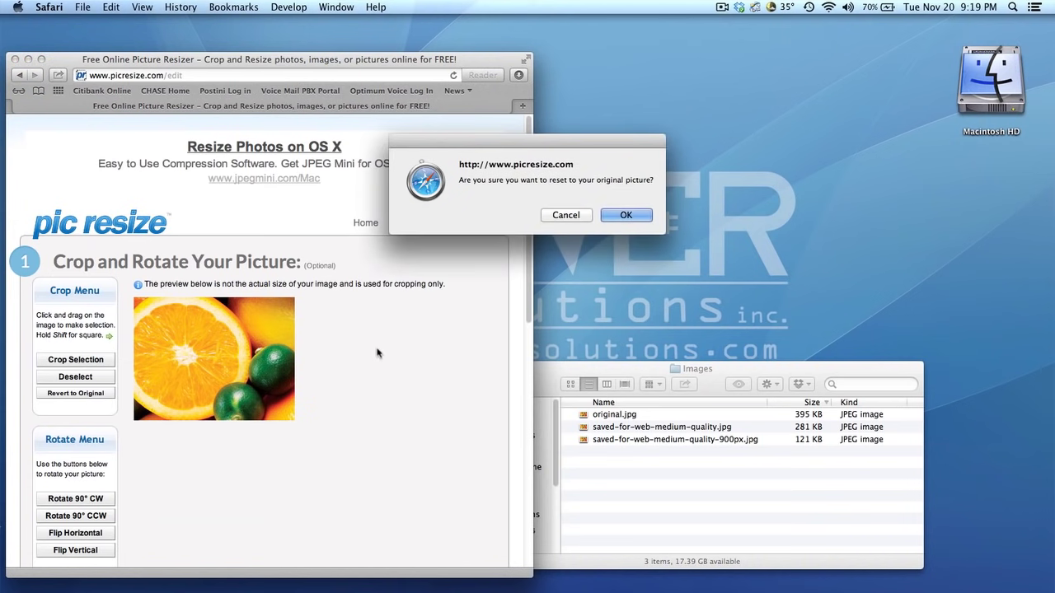
{"action": "left_click", "coordinate": [635, 218]}
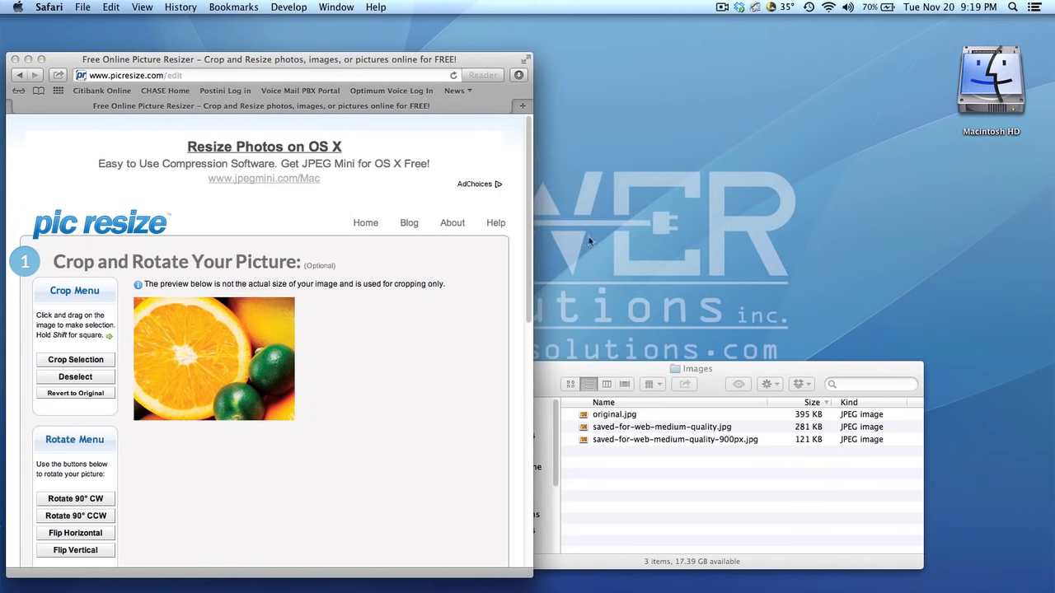
{"action": "left_click_drag", "start_coordinate": [170, 325], "coordinate": [363, 463]}
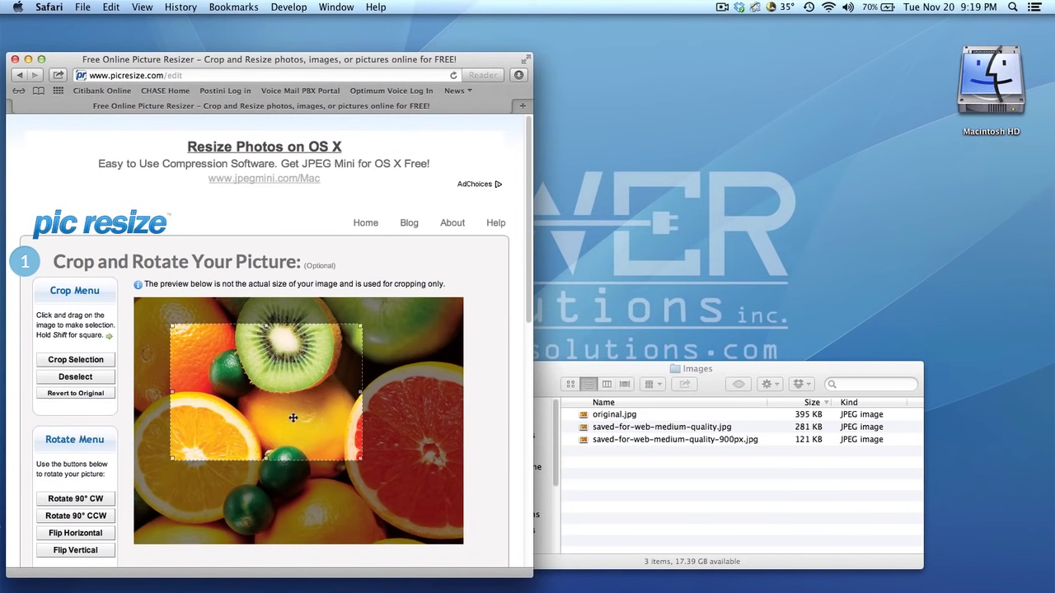
{"action": "left_click_drag", "start_coordinate": [361, 391], "coordinate": [310, 392]}
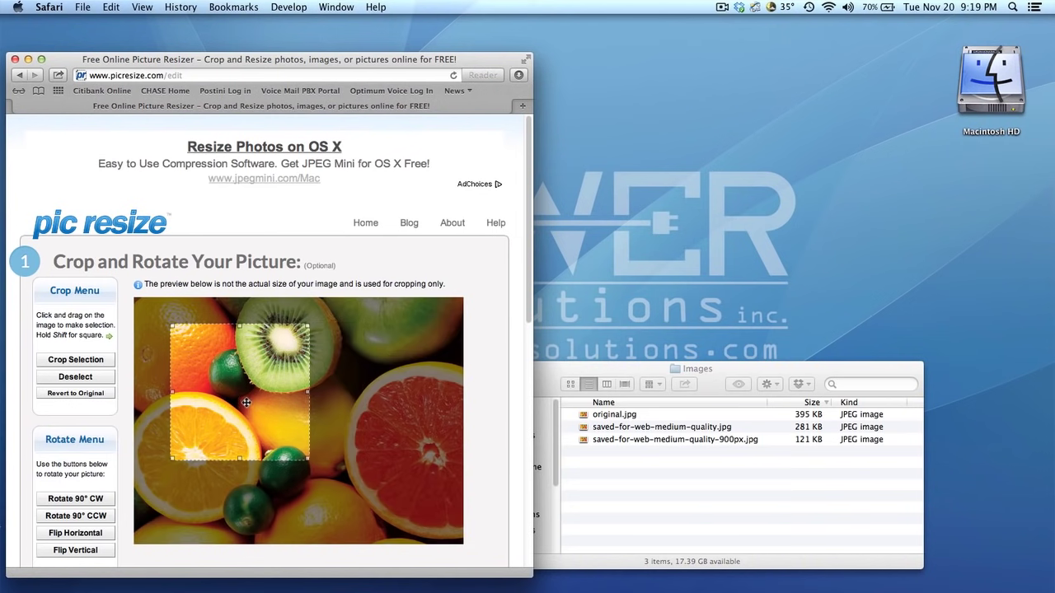
{"action": "left_click_drag", "start_coordinate": [247, 370], "coordinate": [299, 395]}
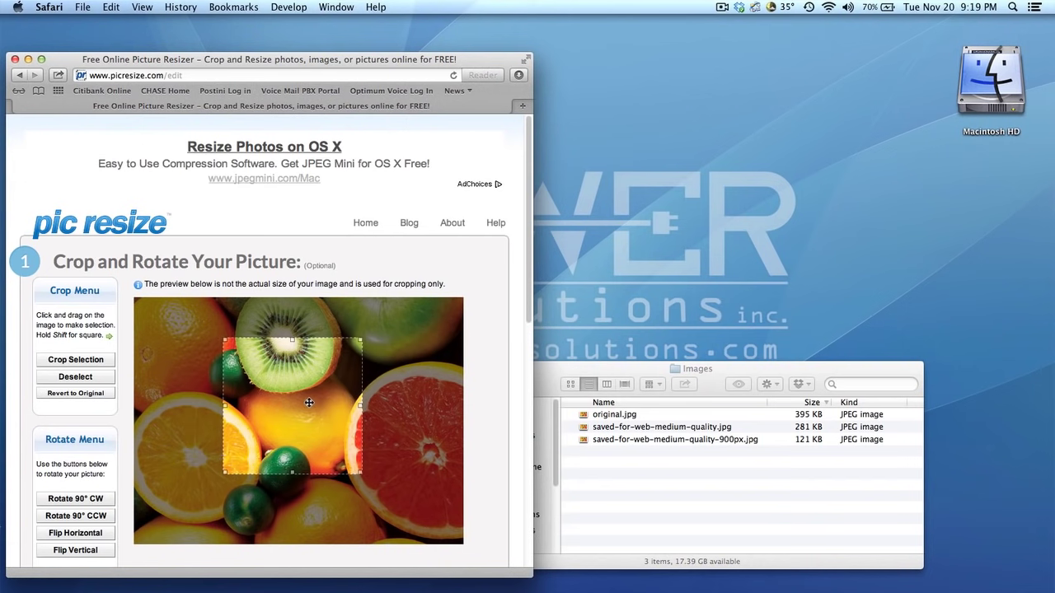
{"action": "left_click", "coordinate": [75, 376]}
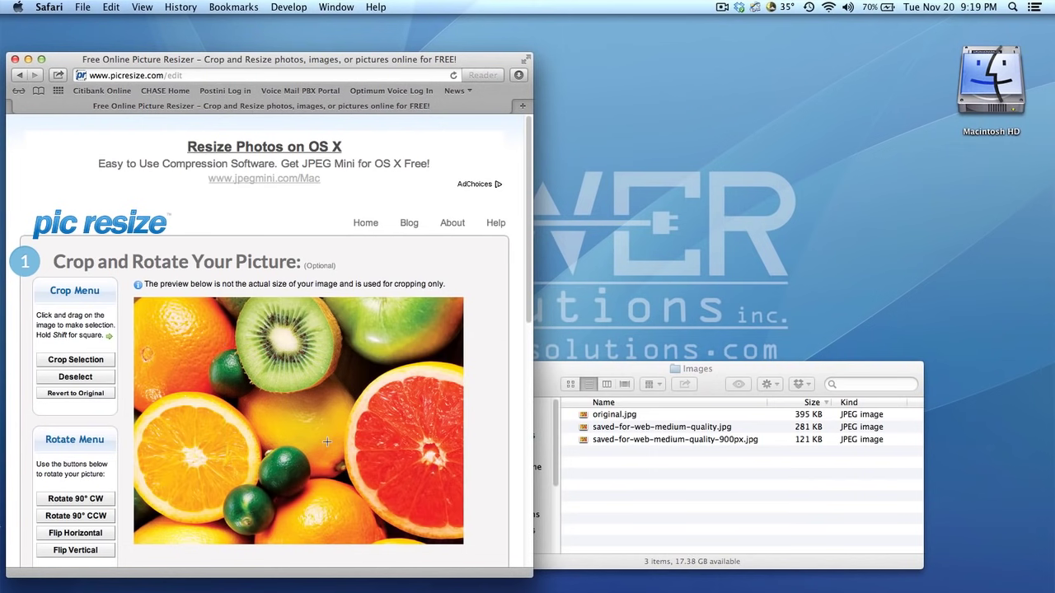
Set Make My Picture to Fit to screen: 800 resolution (800 × 600), then select Custom Size
{"action": "scroll", "coordinate": [327, 442], "scroll_direction": "down", "scroll_amount": 2}
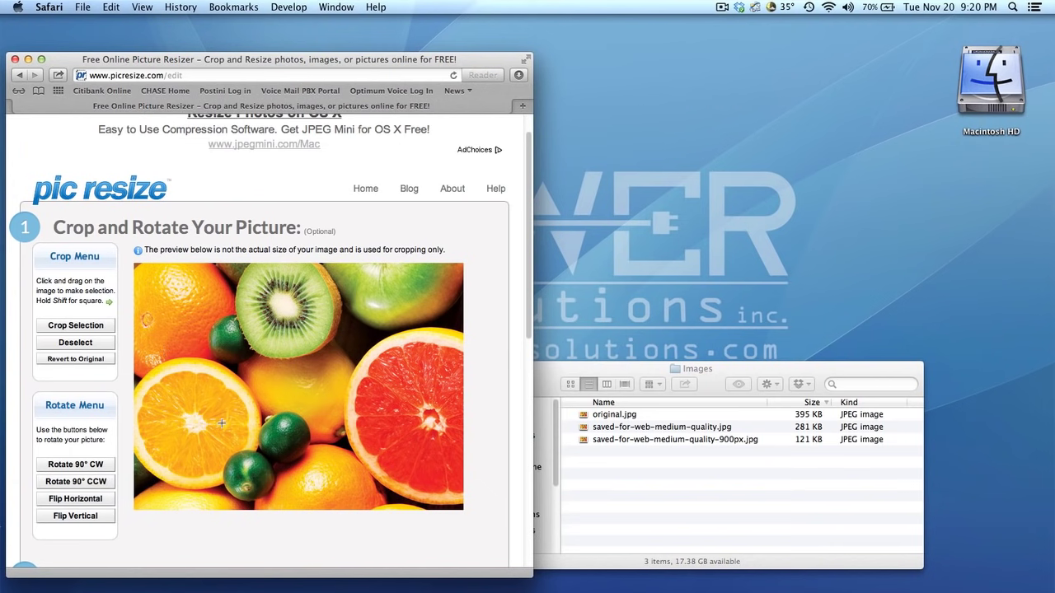
{"action": "scroll", "coordinate": [221, 424], "scroll_direction": "down", "scroll_amount": 5}
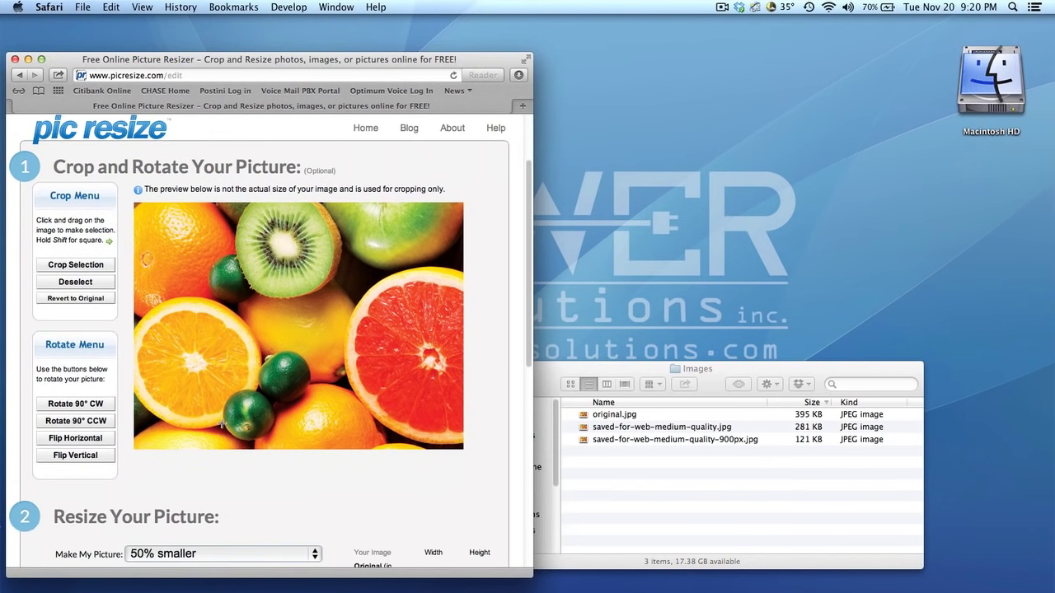
{"action": "scroll", "coordinate": [221, 427], "scroll_direction": "down", "scroll_amount": 5}
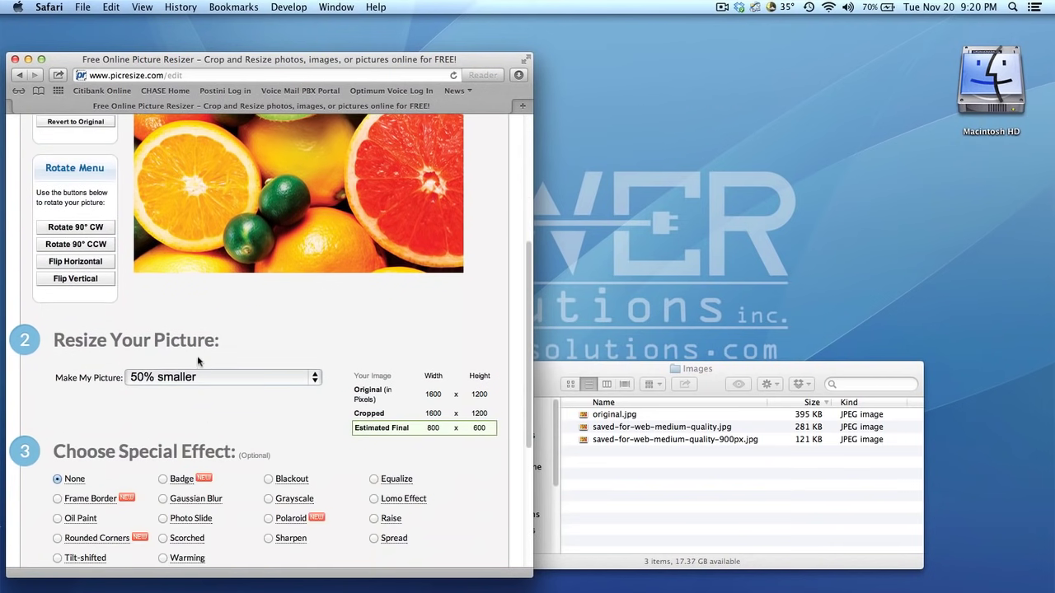
{"action": "left_click", "coordinate": [175, 373]}
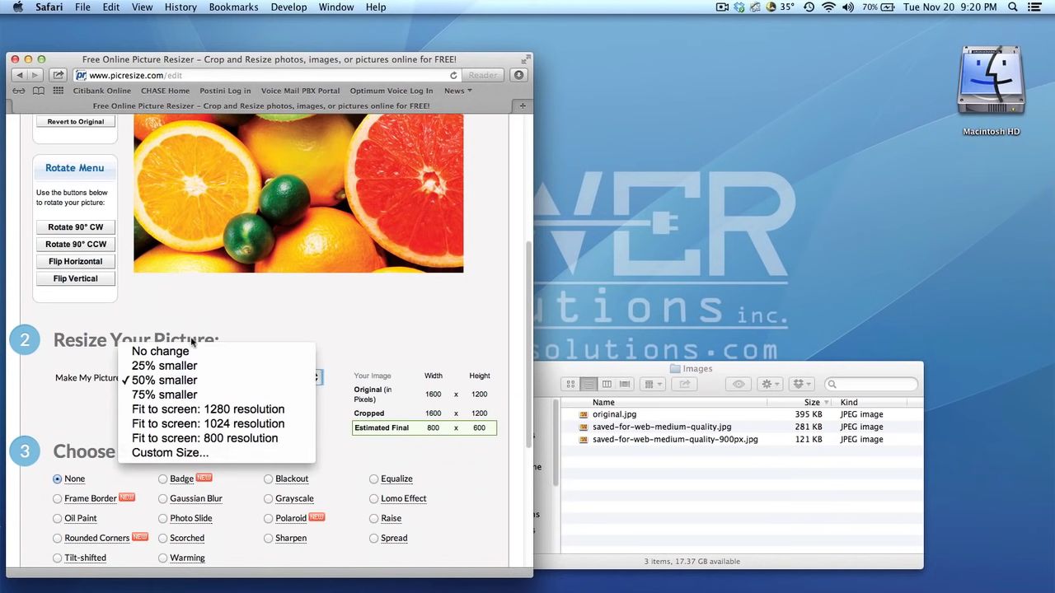
{"action": "left_click", "coordinate": [175, 443]}
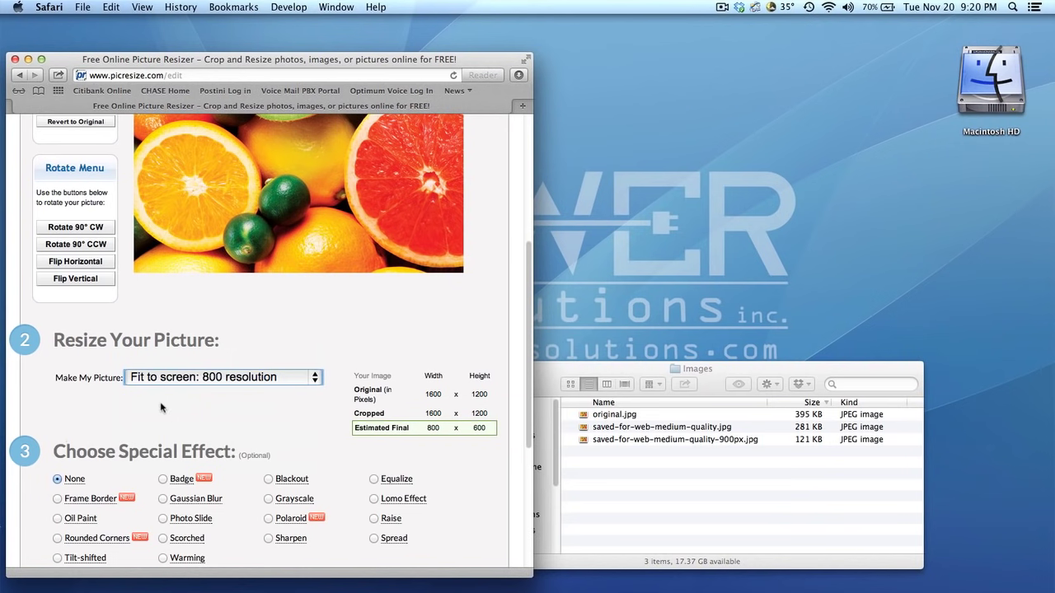
{"action": "left_click", "coordinate": [183, 379]}
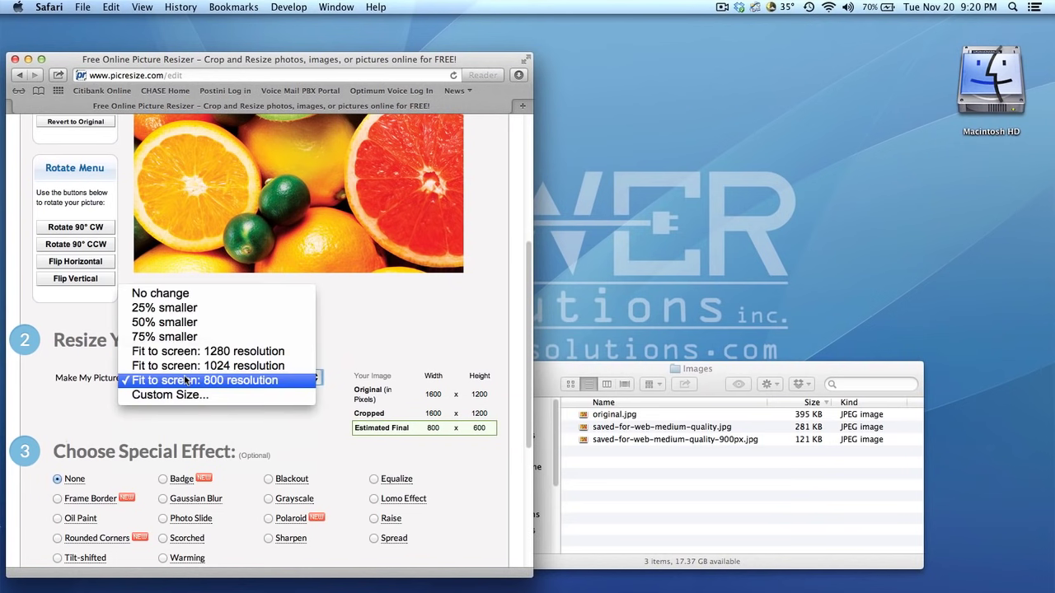
{"action": "left_click", "coordinate": [145, 396]}
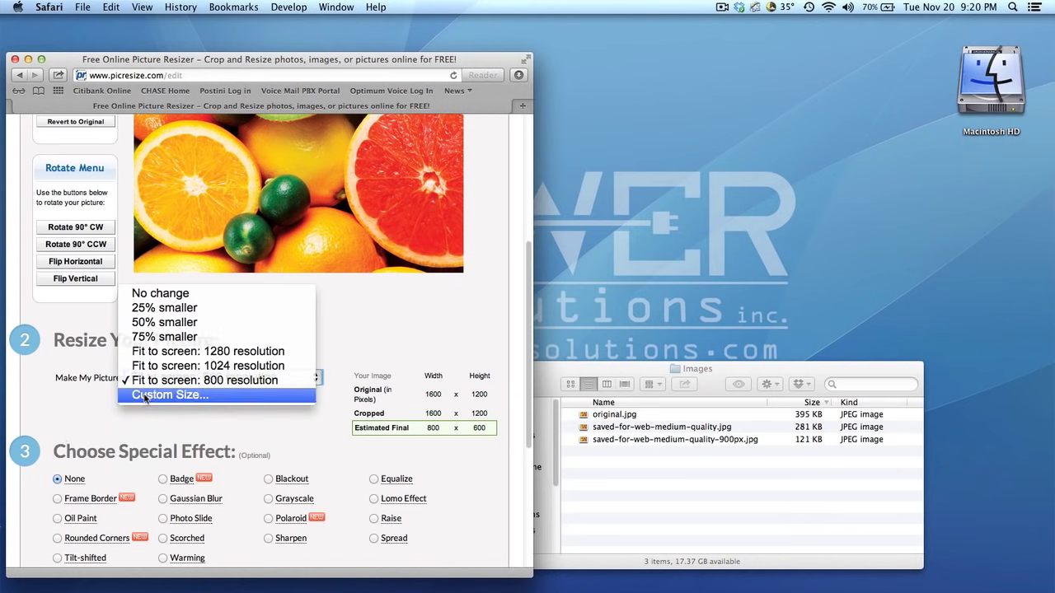
{"action": "left_click", "coordinate": [86, 404]}
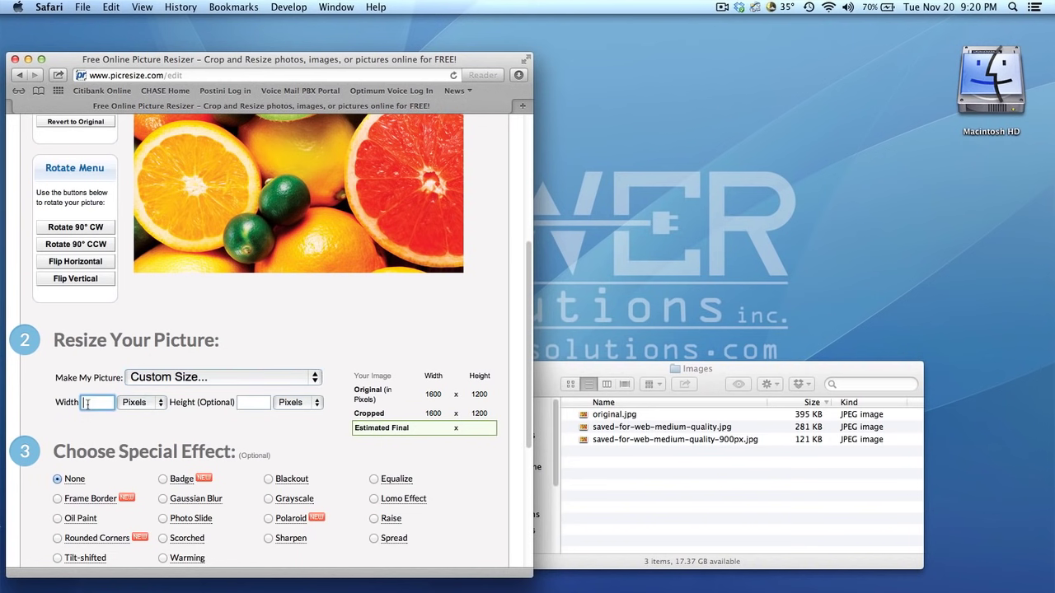
{"action": "type", "text": "900"}
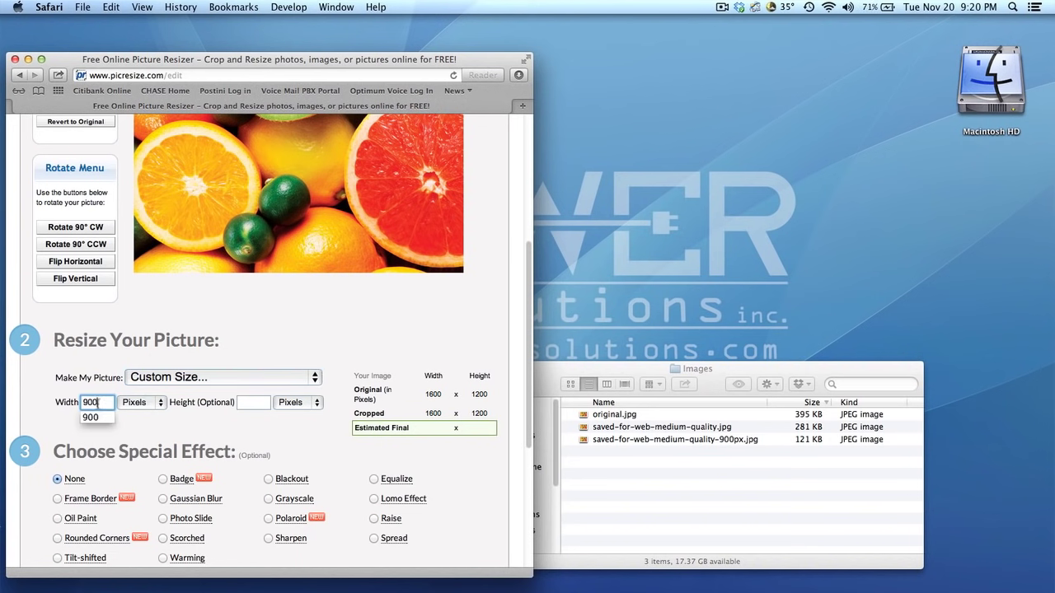
{"action": "left_click", "coordinate": [195, 429]}
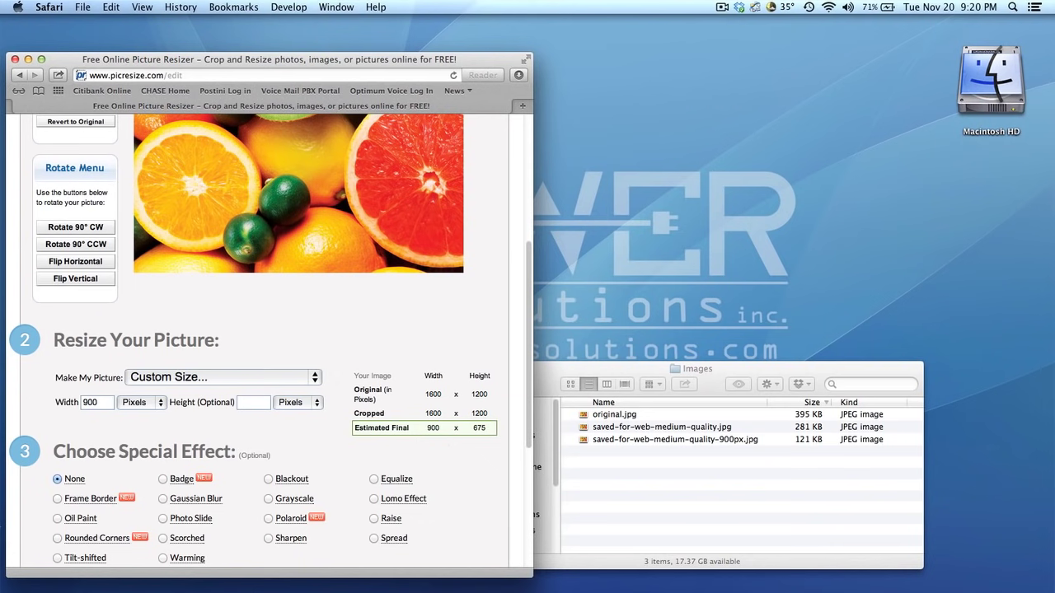
{"action": "scroll", "coordinate": [441, 437], "scroll_direction": "up", "scroll_amount": 1}
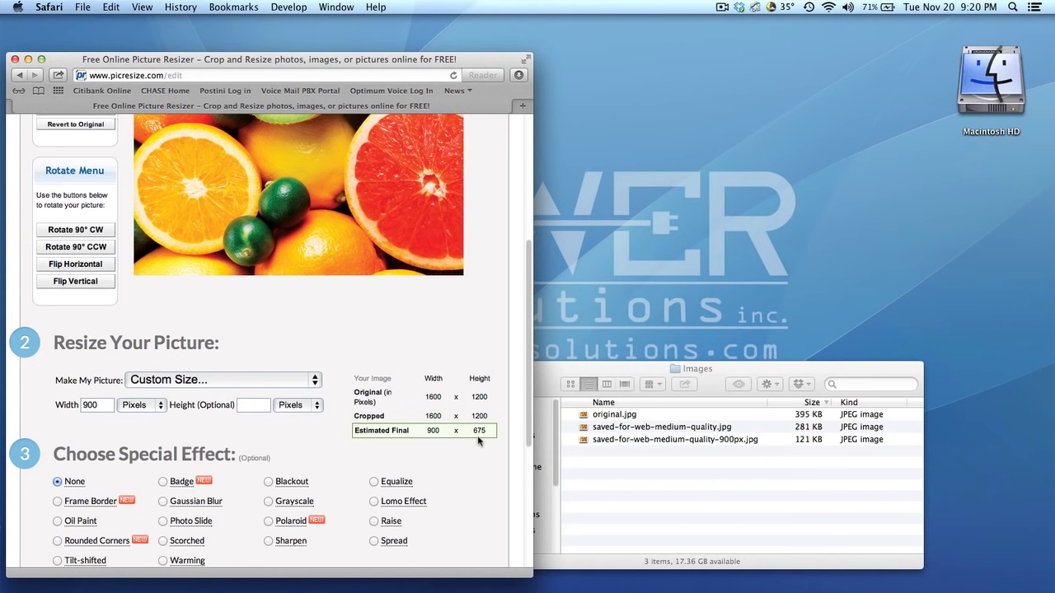
Keep the Save As image format on JPG and set JPG quality to Good
{"action": "scroll", "coordinate": [247, 428], "scroll_direction": "down", "scroll_amount": 2}
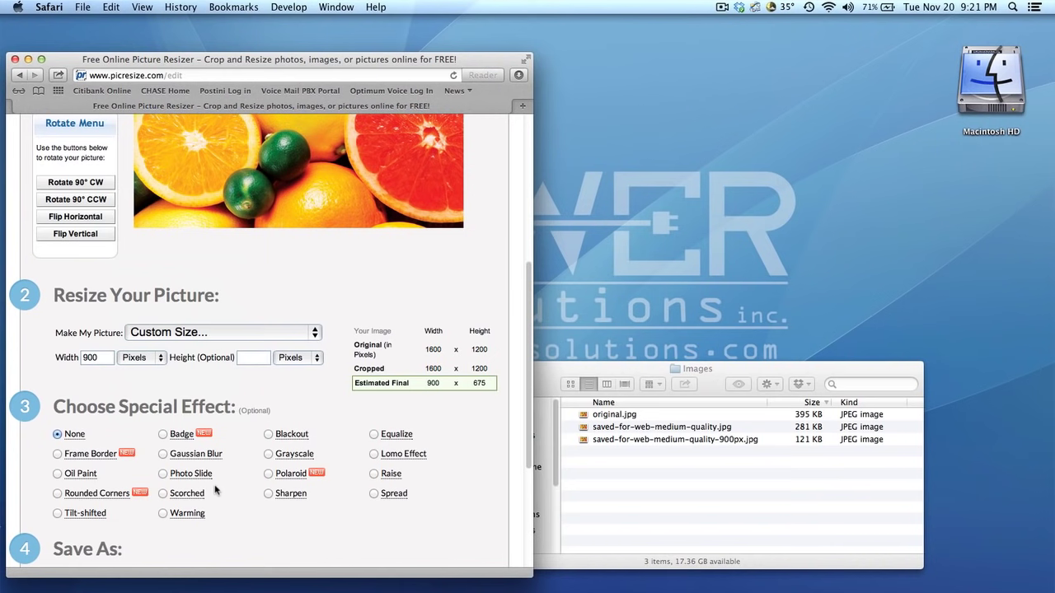
{"action": "scroll", "coordinate": [215, 489], "scroll_direction": "down", "scroll_amount": 2}
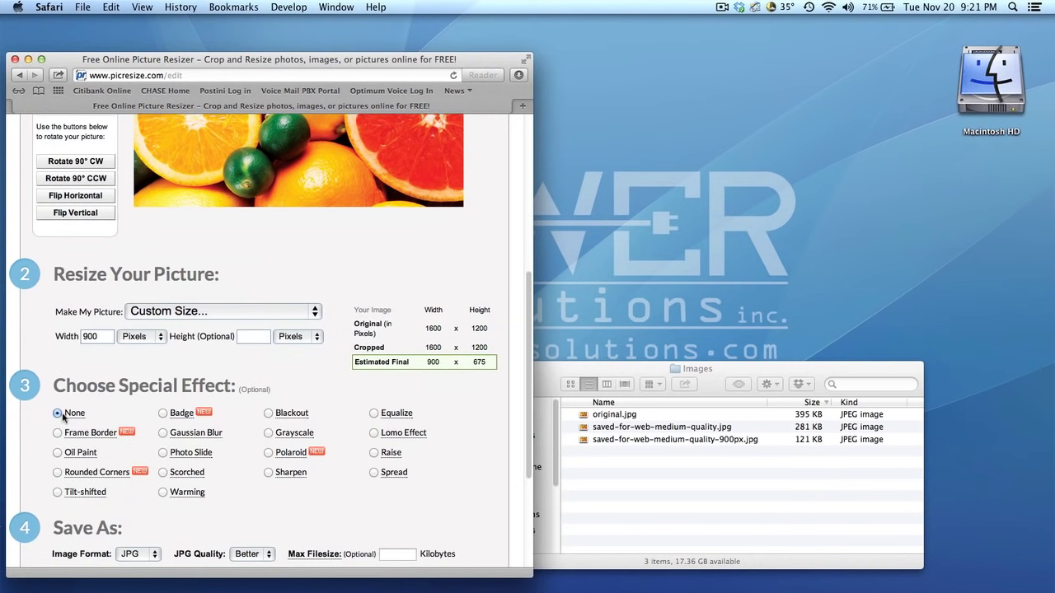
{"action": "scroll", "coordinate": [98, 435], "scroll_direction": "down", "scroll_amount": 5}
{"action": "scroll", "coordinate": [168, 480], "scroll_direction": "down", "scroll_amount": 3}
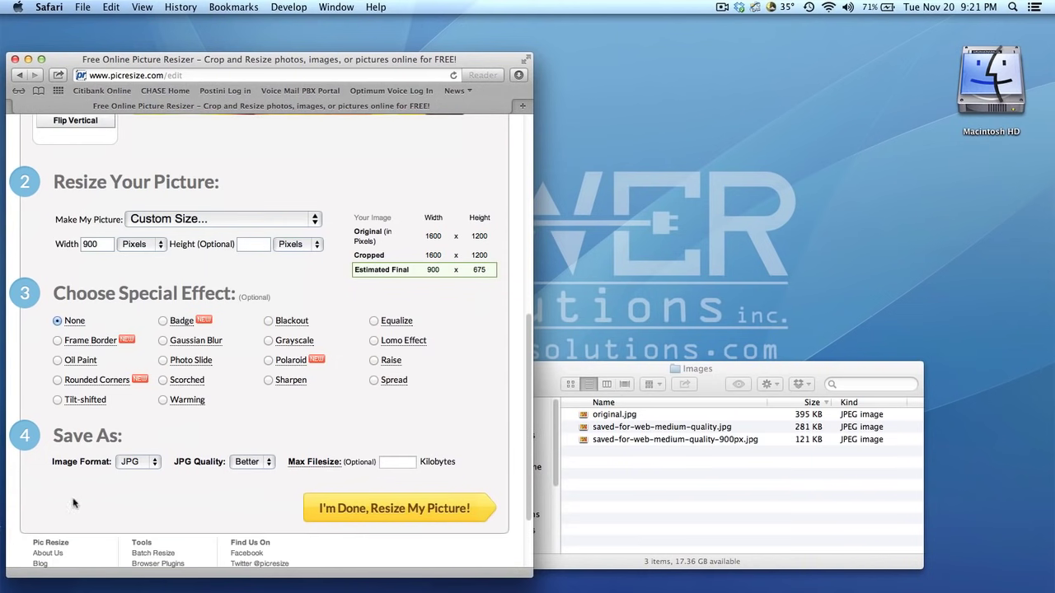
{"action": "left_click", "coordinate": [136, 466]}
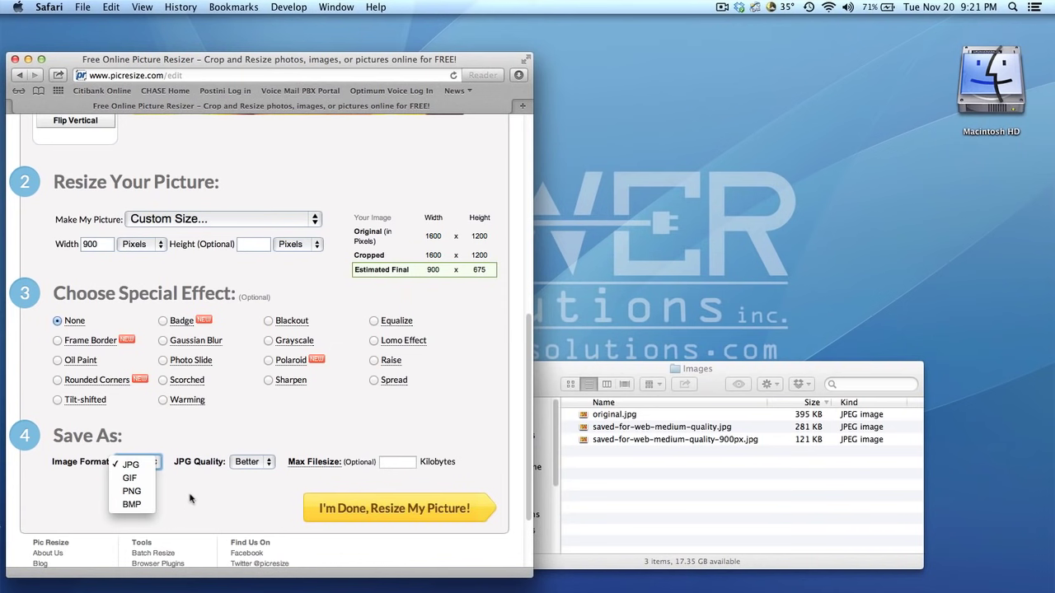
{"action": "left_click", "coordinate": [145, 466]}
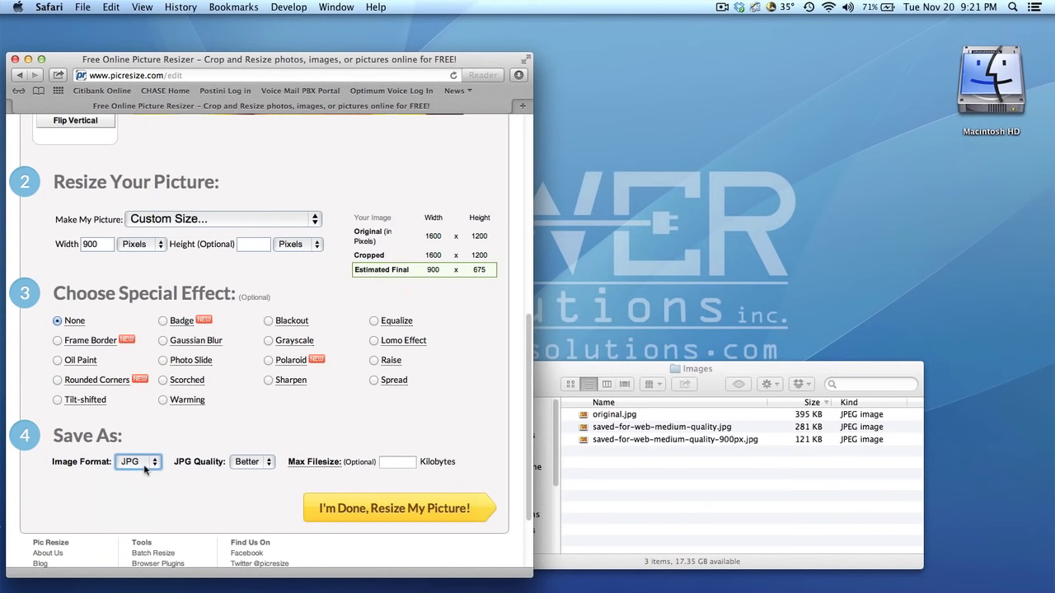
{"action": "left_click", "coordinate": [255, 465]}
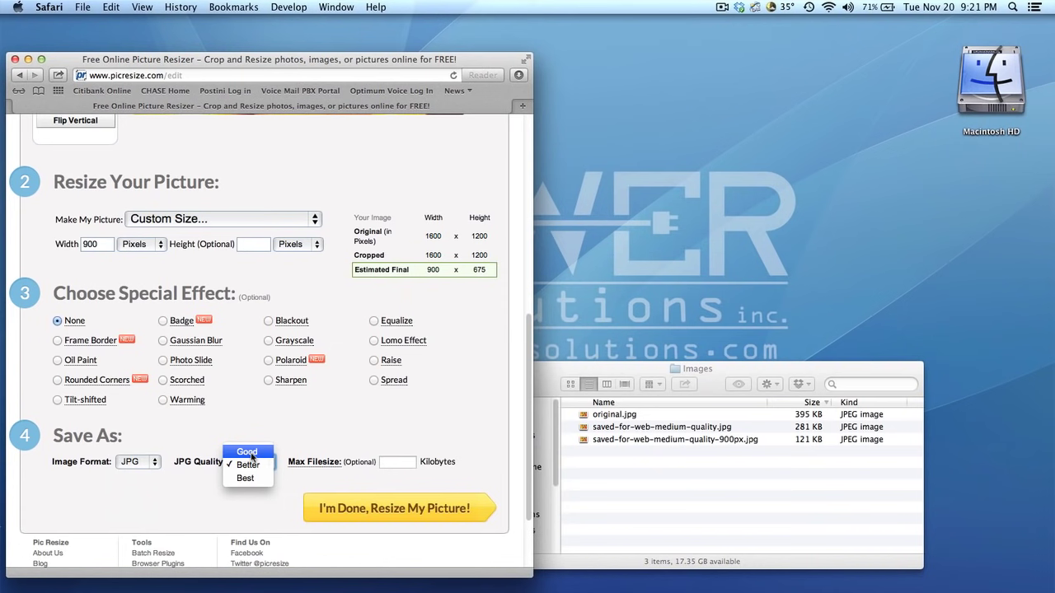
{"action": "left_click", "coordinate": [252, 455]}
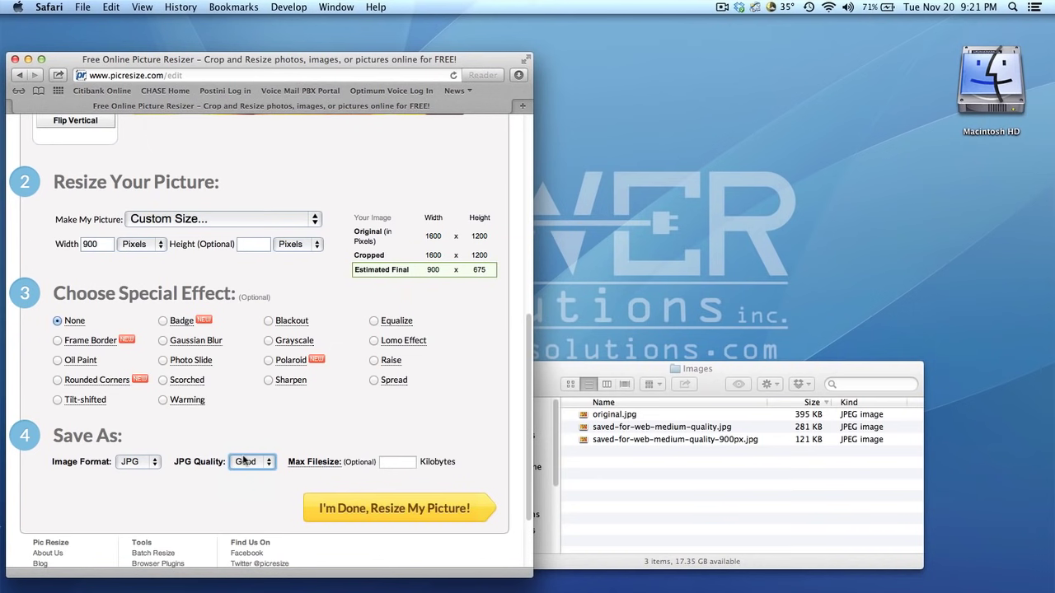
{"action": "left_click", "coordinate": [252, 464]}
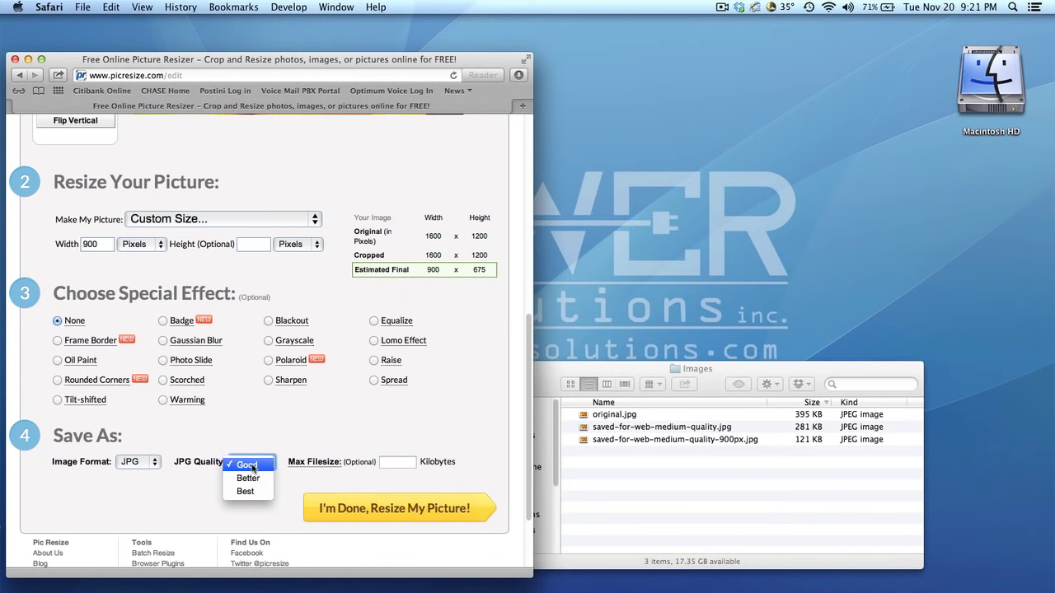
{"action": "left_click", "coordinate": [252, 467]}
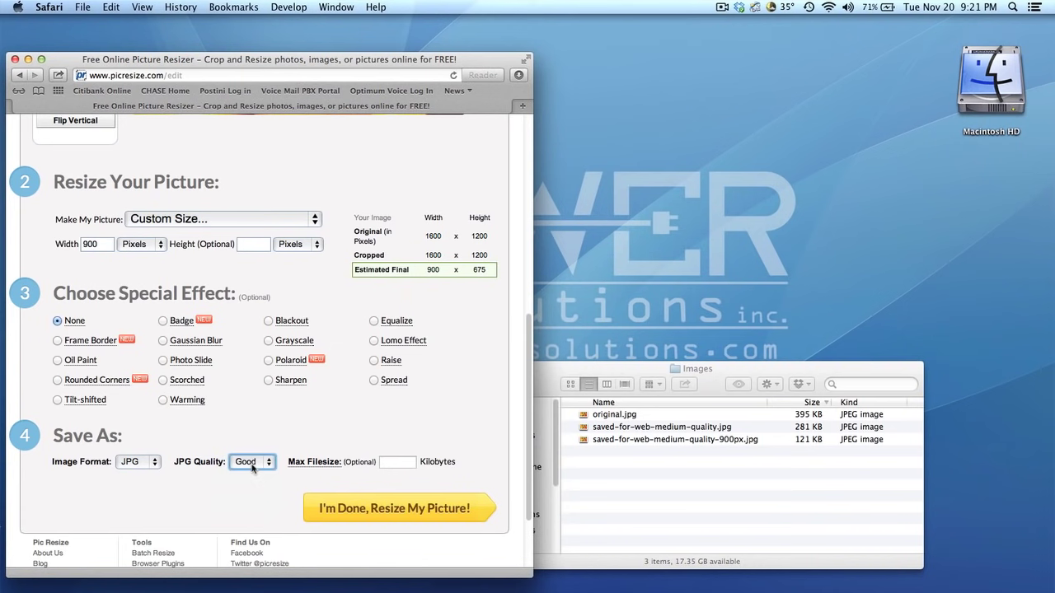
Resize the picture to 900 × 675 (162 KB), preview the result, and close the preview
{"action": "left_click", "coordinate": [335, 511]}
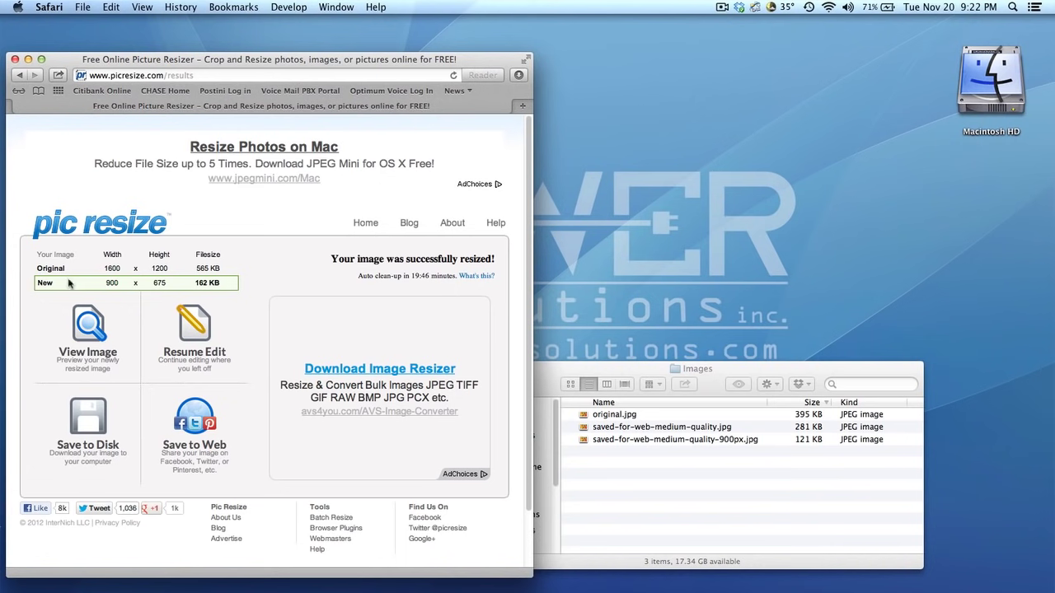
{"action": "left_click", "coordinate": [86, 352]}
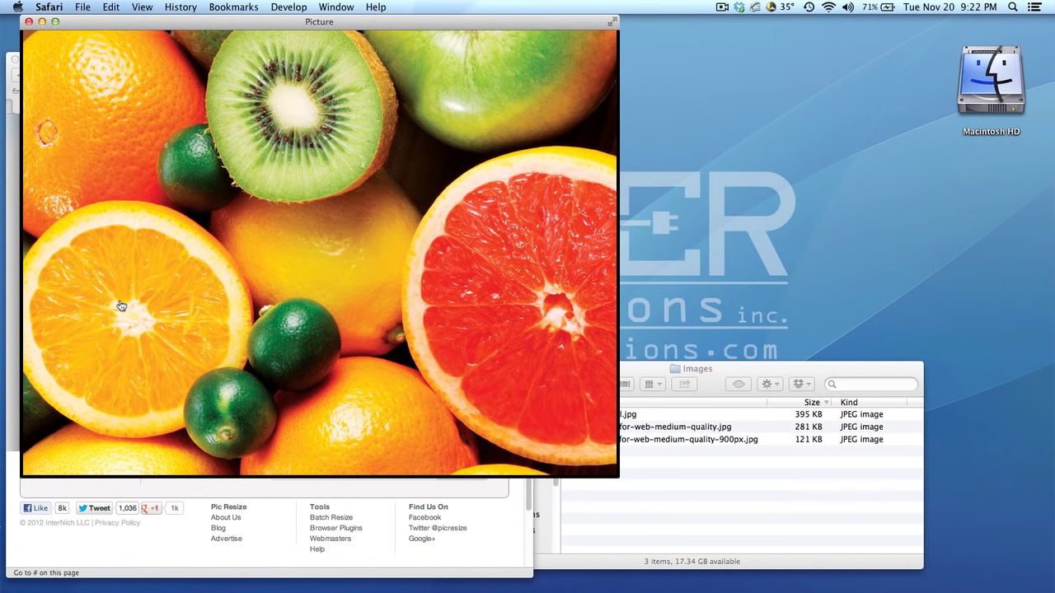
{"action": "key", "text": "super+w"}
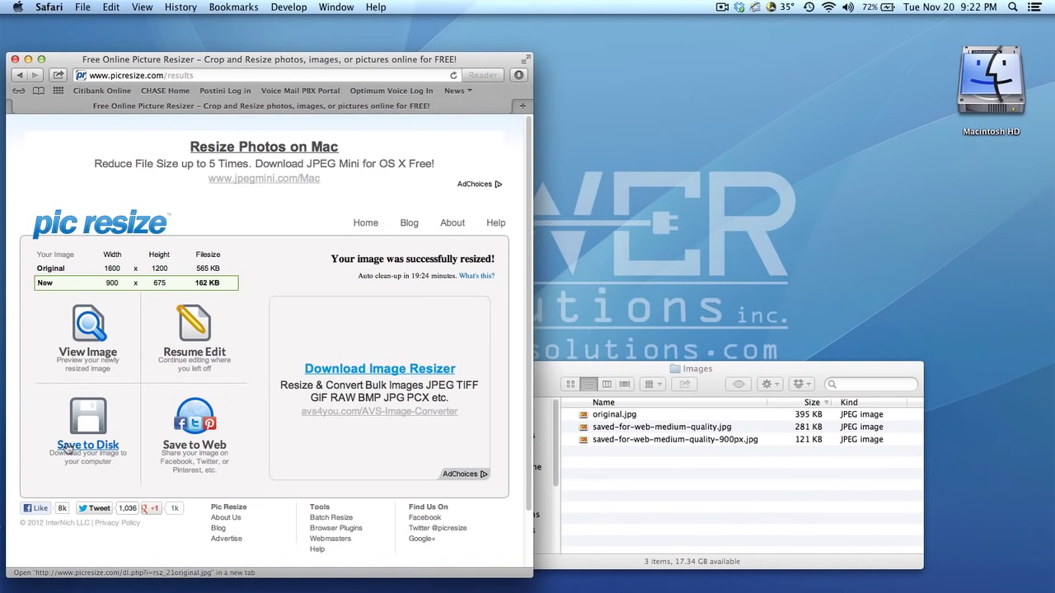
Download the resized photo as rsz_21original.jpg and quit Preview after viewing it
{"action": "left_click", "coordinate": [69, 448]}
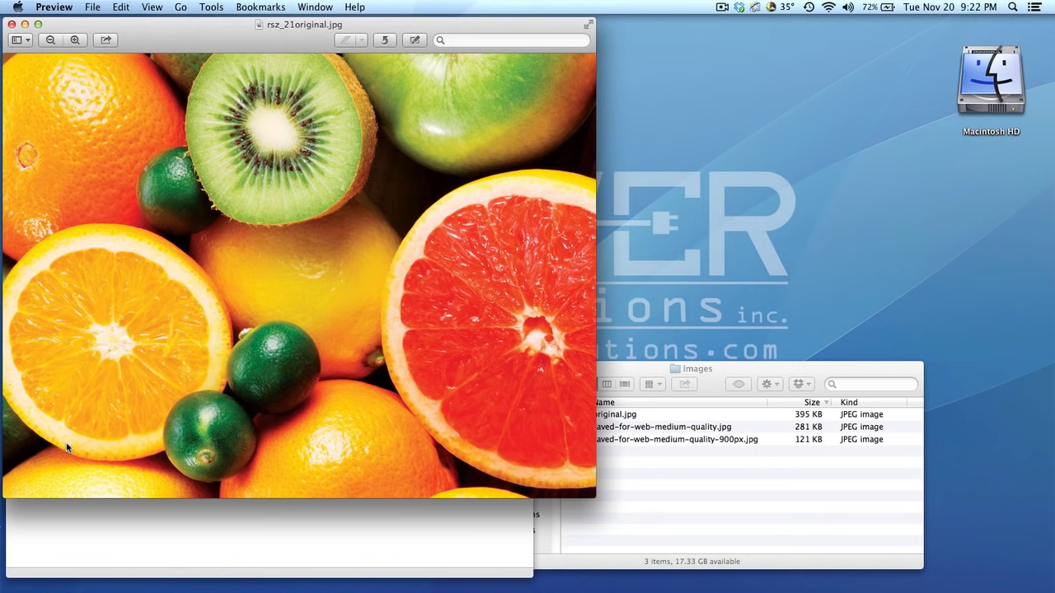
{"action": "key", "text": "super+q"}
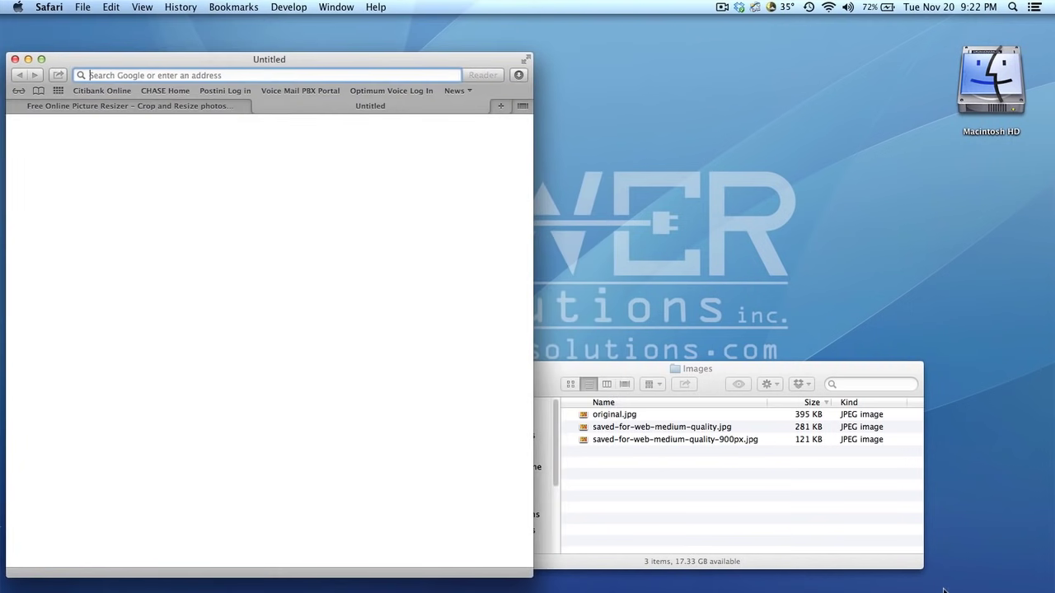
{"action": "mouse_move", "coordinate": [947, 590]}
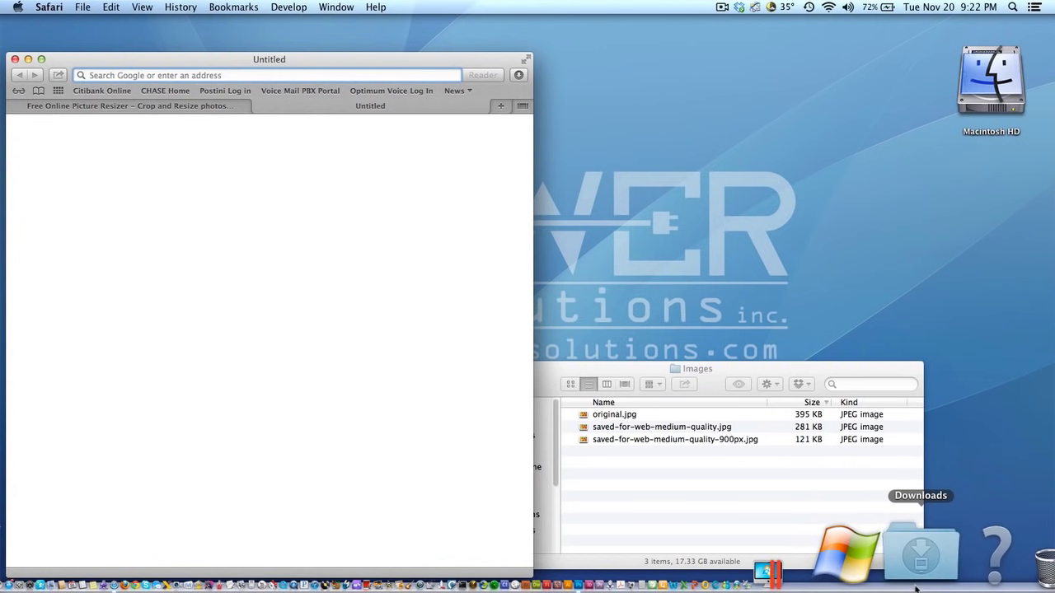
Open the Downloads folder from the Dock stack to confirm rsz_21original.jpg is there
{"action": "left_click", "coordinate": [917, 586]}
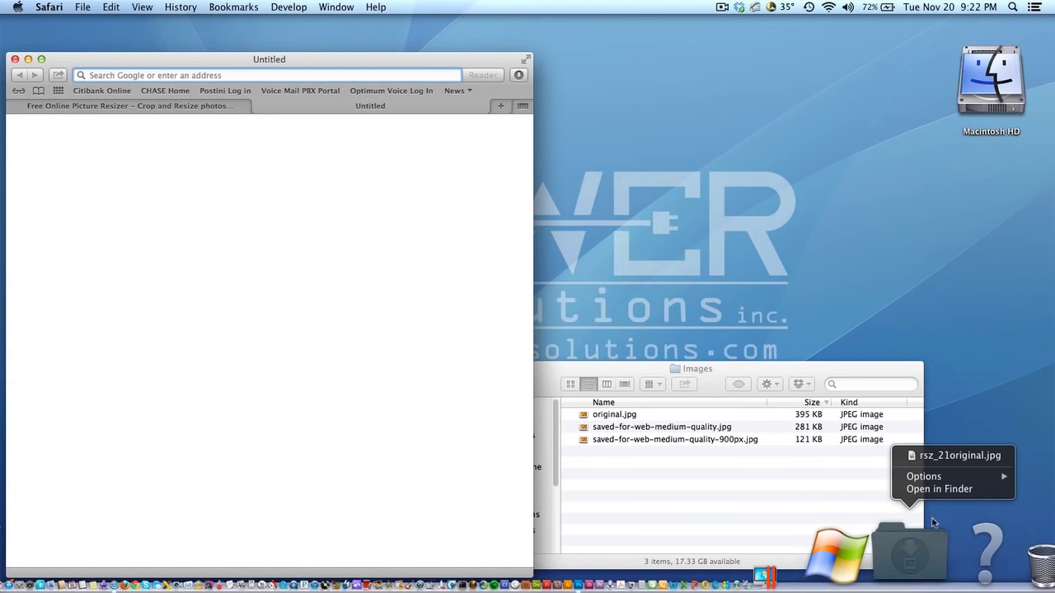
{"action": "left_click", "coordinate": [934, 491]}
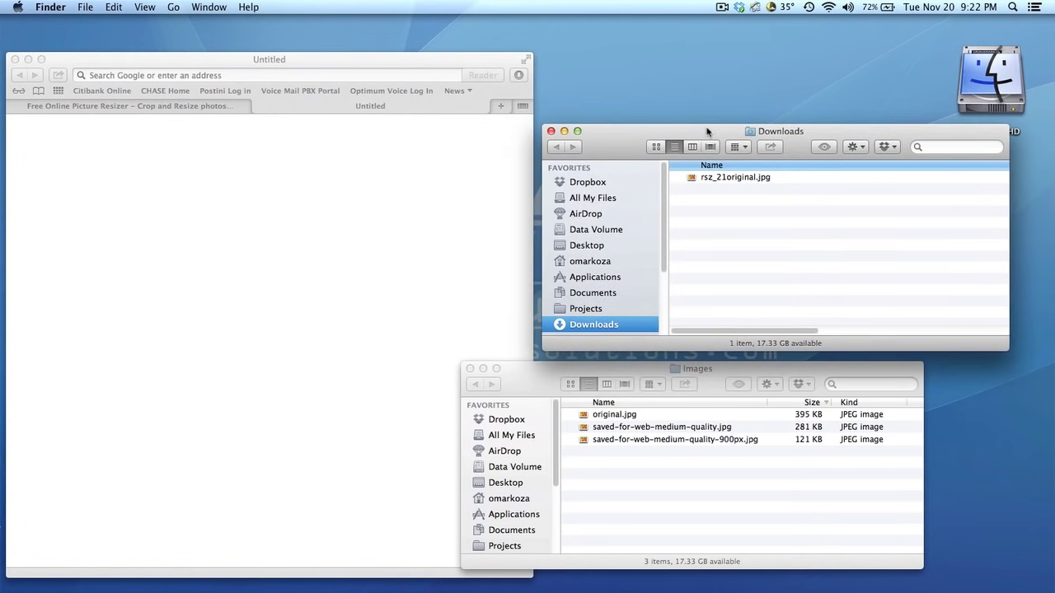
{"action": "key", "text": "alt"}
Close the Downloads and Images Finder windows and Safari's empty Untitled tab
{"action": "key", "text": "super+w"}
{"action": "key", "text": "super+w"}
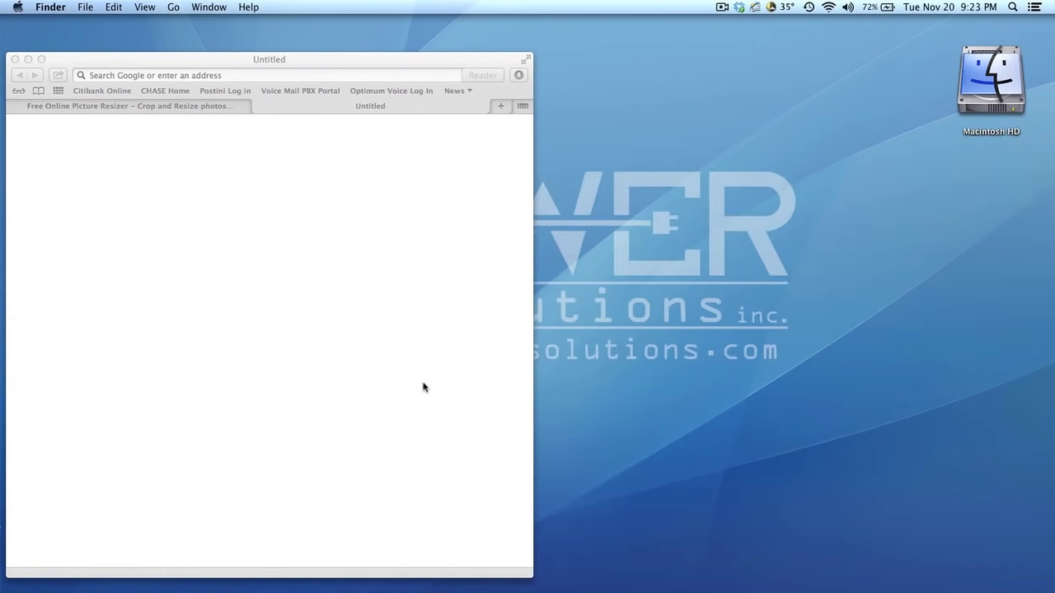
{"action": "left_click", "coordinate": [424, 387]}
{"action": "key", "text": "super+w"}
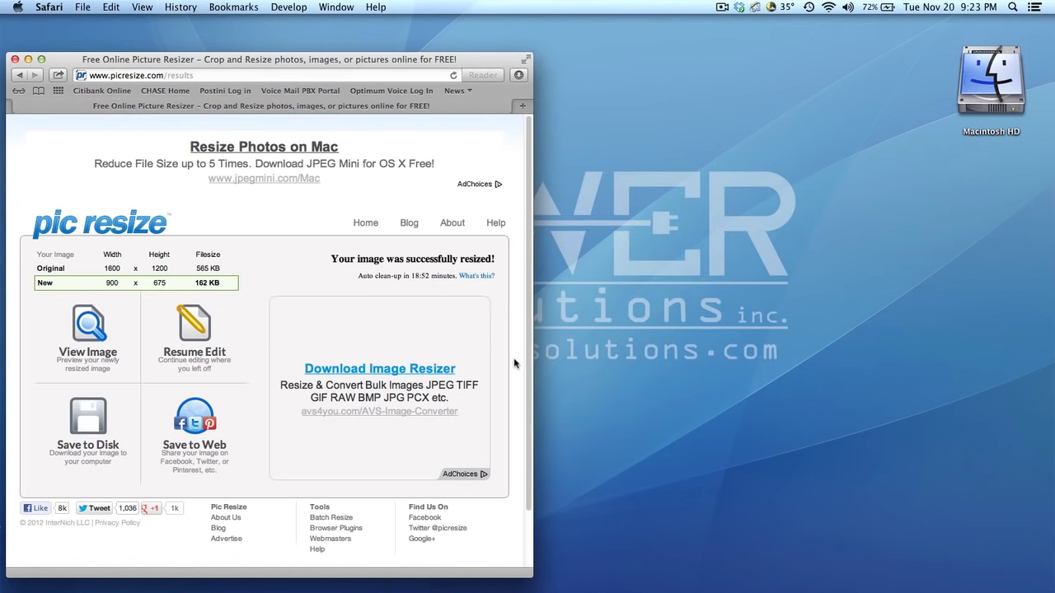
{"action": "key", "text": "super+w"}
Close the Safari window, leaving only the bare Finder desktop
{"action": "left_click", "coordinate": [582, 445]}
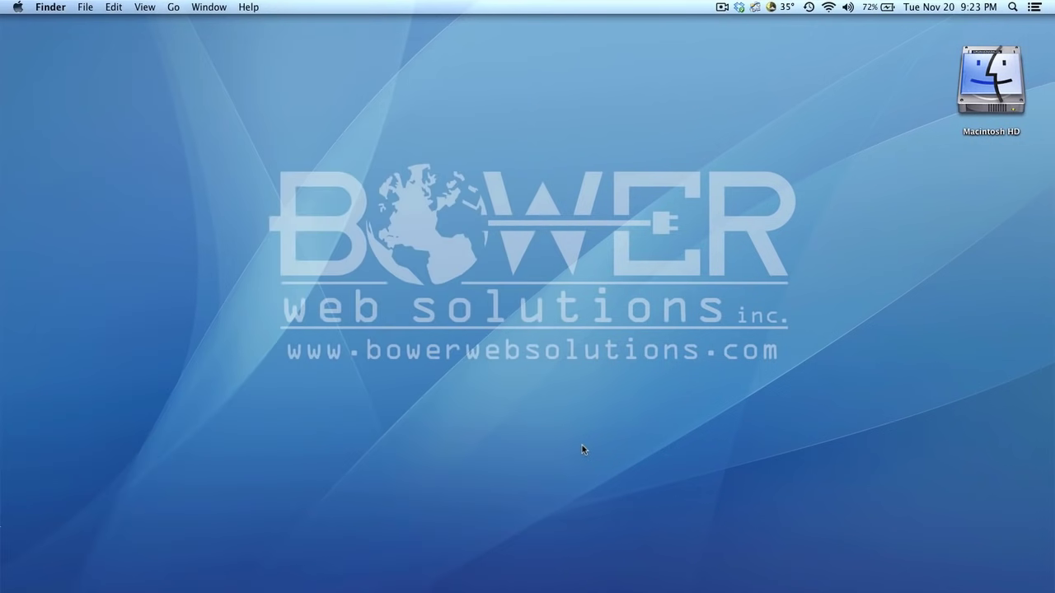